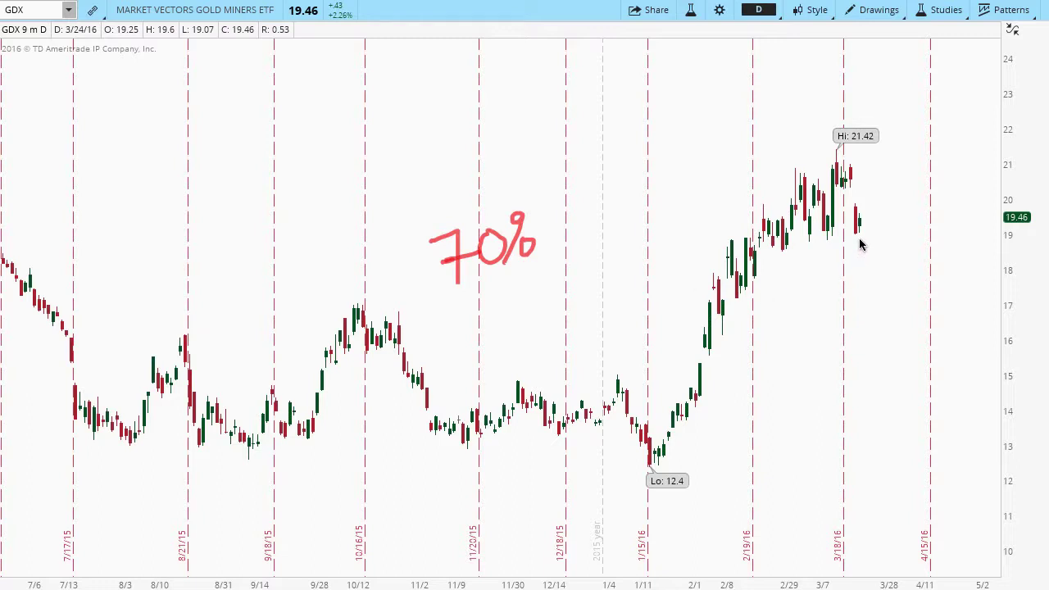
- Mark up the GDX chart with a double underline beneath 70% and upward and sideways arrows from the last candle, clearing the markings
mouse_move(453, 302)
mouse_down()
mouse_move(539, 277)
mouse_move(534, 293)
mouse_up()
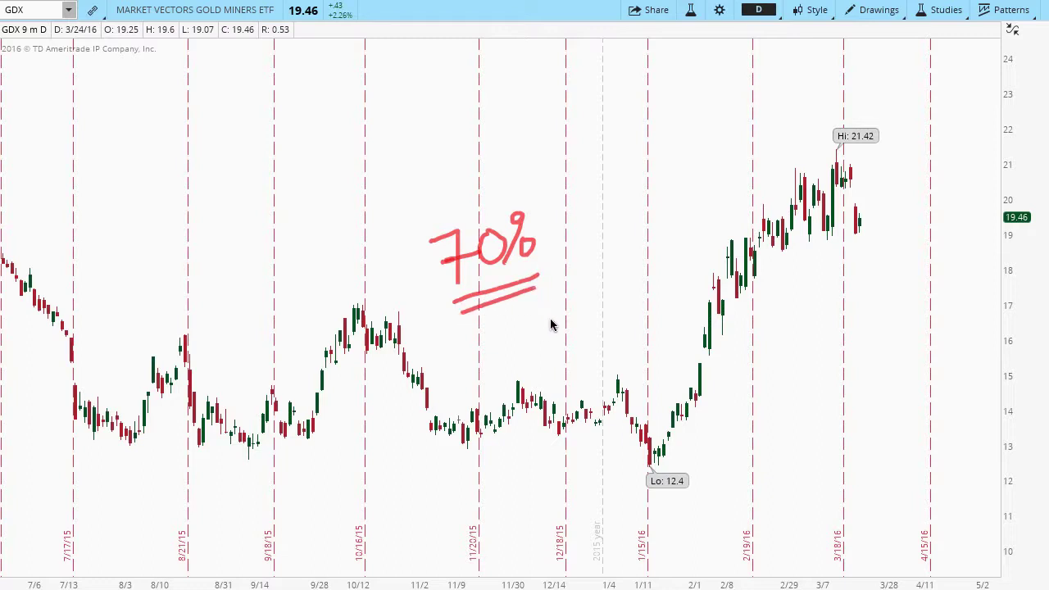
click(870, 209)
mouse_move(869, 209)
mouse_down()
mouse_move(911, 114)
mouse_move(915, 130)
mouse_up()
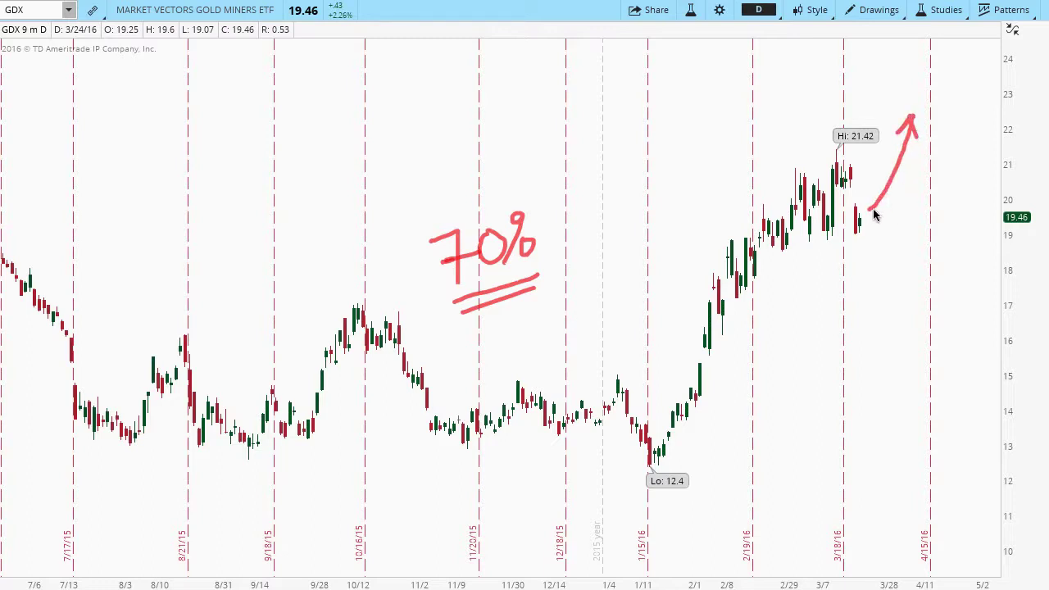
key(e)
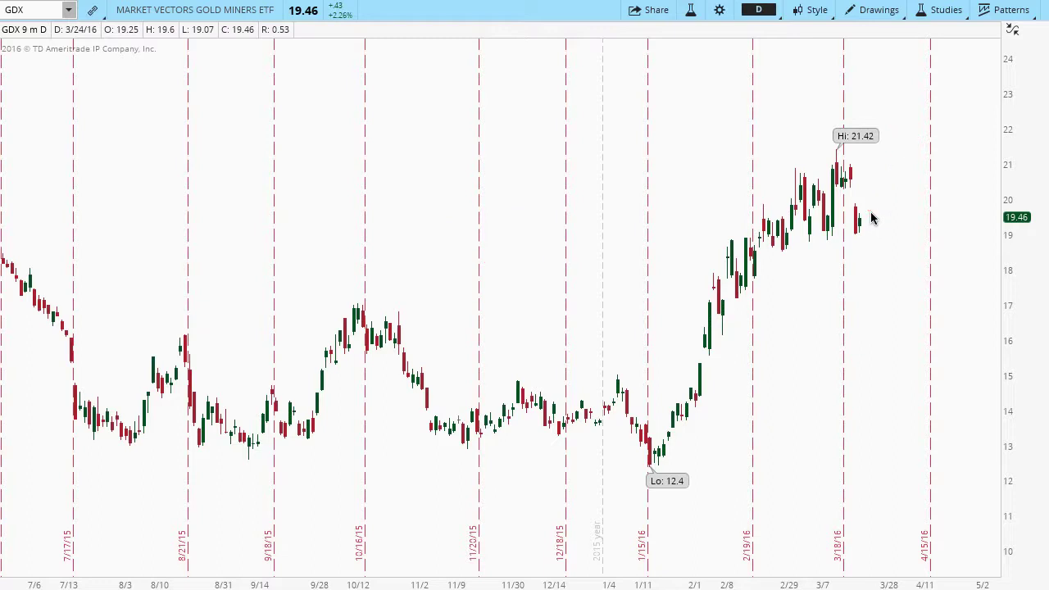
drag(865, 215, 926, 221)
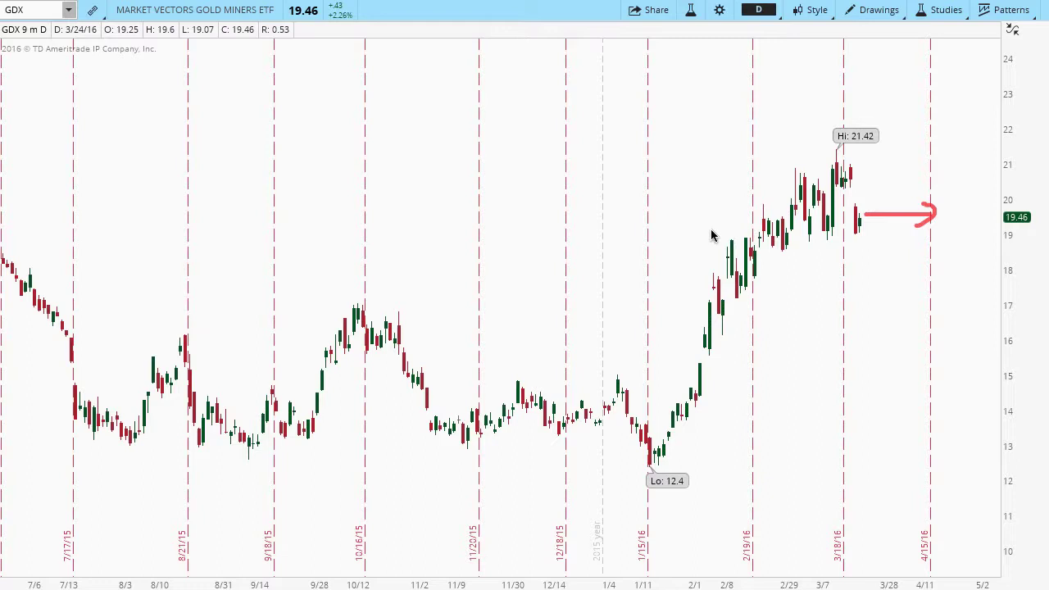
key(e)
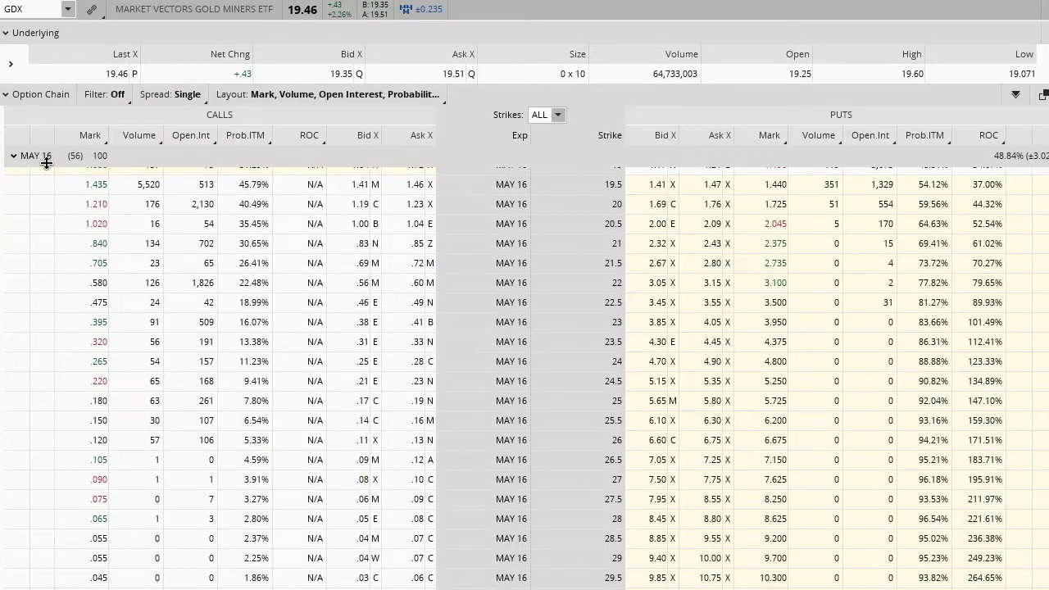
- Select the 21-strike call in the MAY 16 option chain
scroll(368, 324, up, 3)
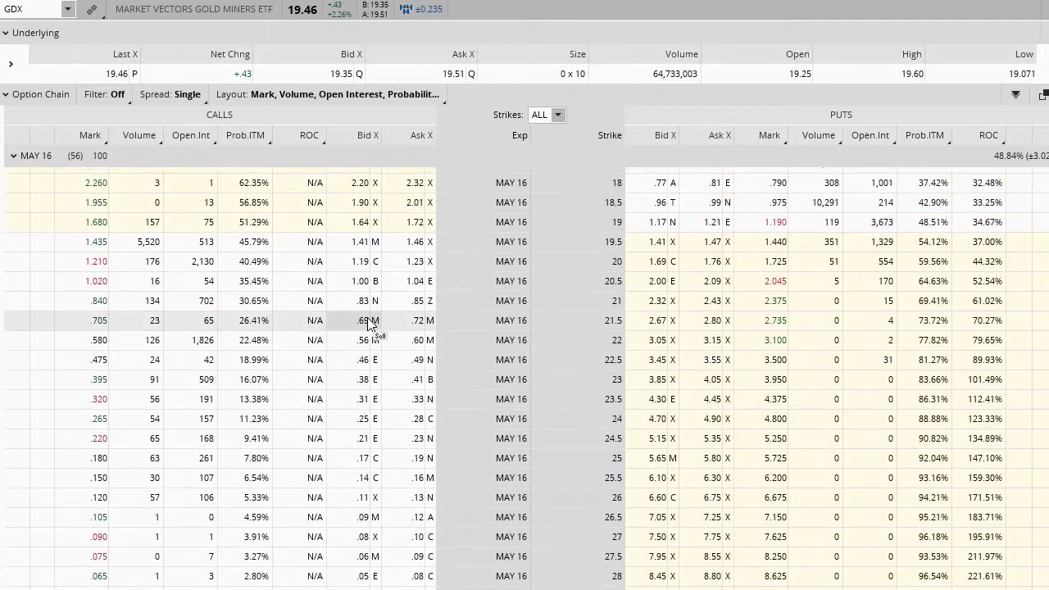
scroll(369, 323, up, 3)
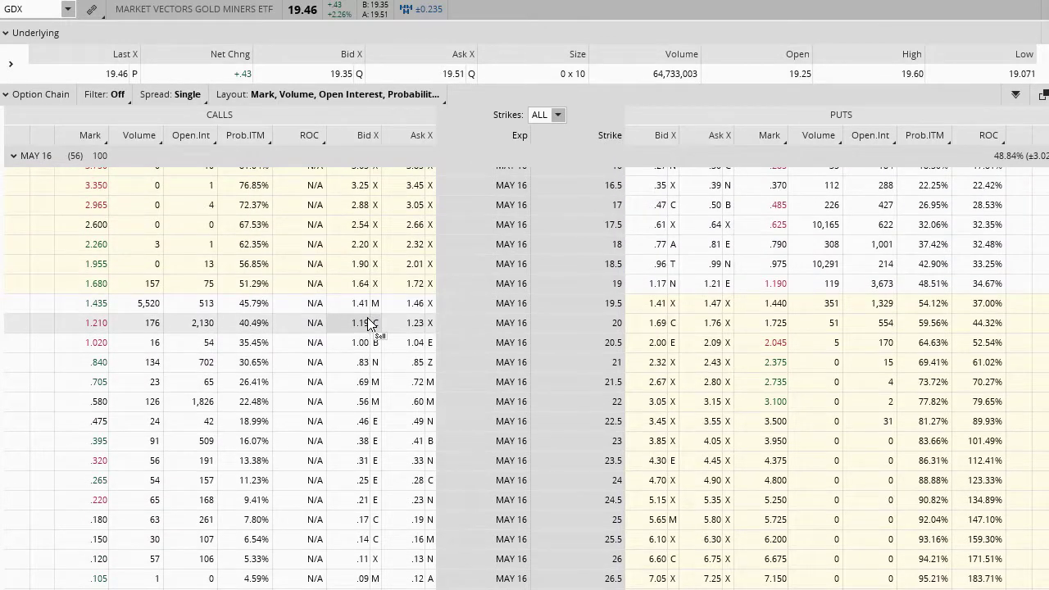
click(255, 361)
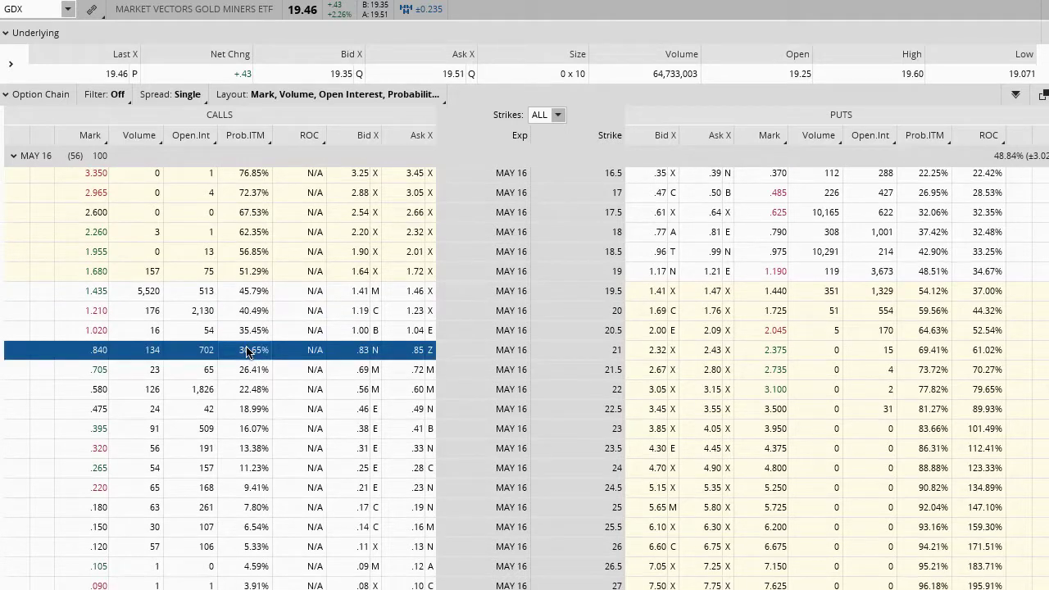
- Circle the last price and the 21 call's Prob.ITM, connect the price to strike 21 with an arrow, and clear the markings
mouse_move(90, 62)
mouse_down()
mouse_move(154, 64)
mouse_move(123, 82)
mouse_move(79, 71)
mouse_move(106, 92)
mouse_up()
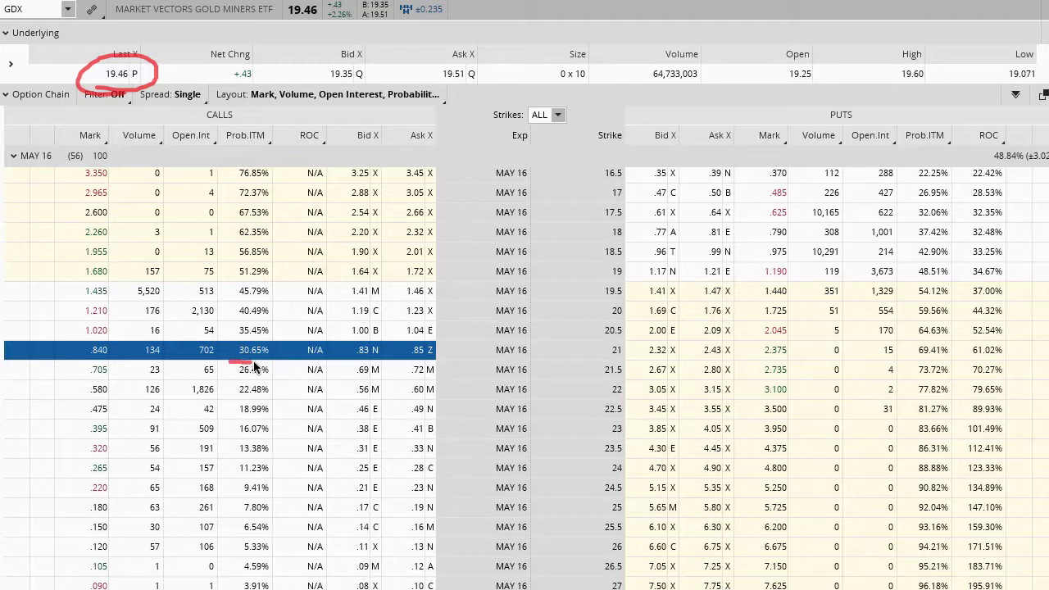
mouse_move(281, 346)
mouse_down()
mouse_move(220, 339)
mouse_move(244, 364)
mouse_move(279, 359)
mouse_up()
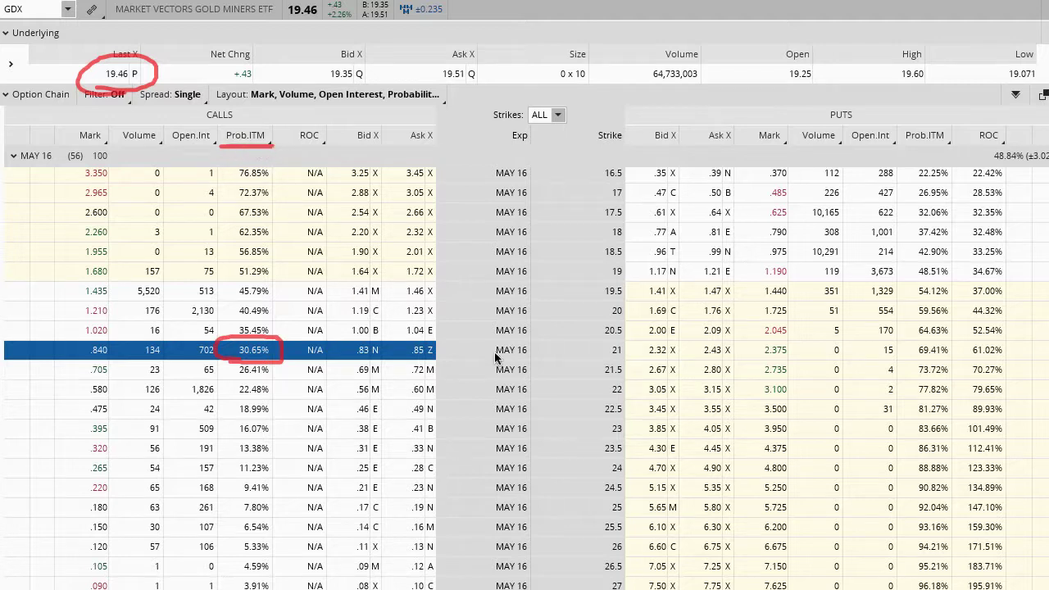
drag(598, 360, 625, 358)
mouse_move(157, 70)
mouse_down()
mouse_move(323, 59)
mouse_move(522, 145)
mouse_up()
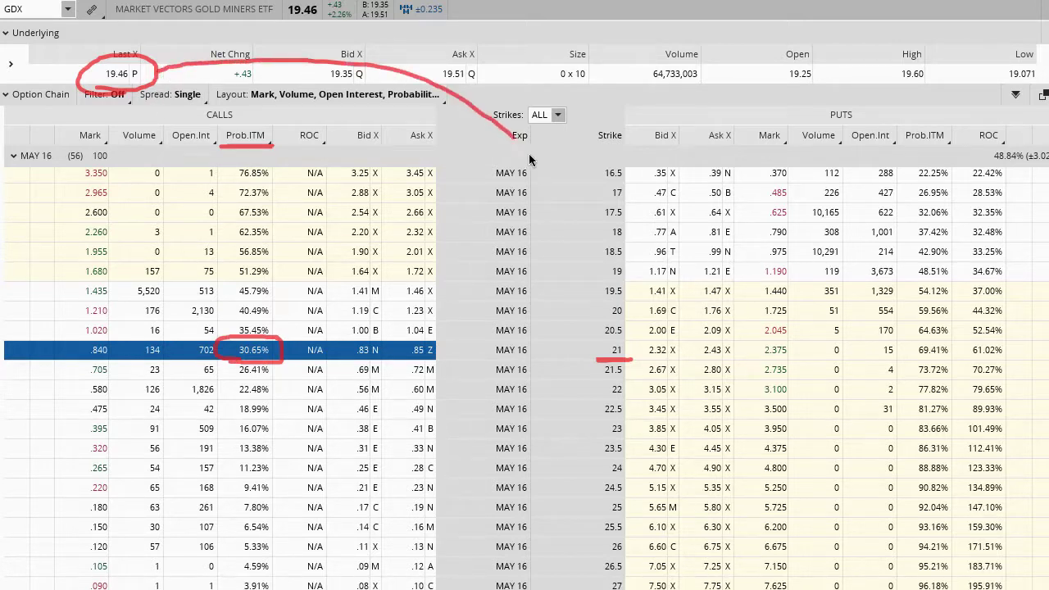
drag(577, 324, 602, 311)
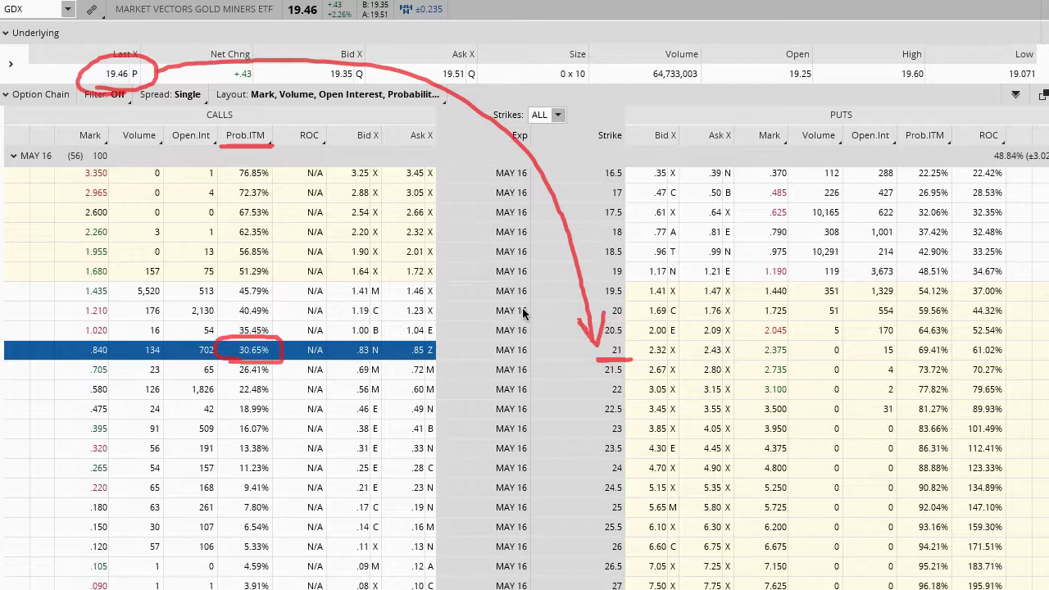
drag(46, 167, 128, 165)
key(Escape)
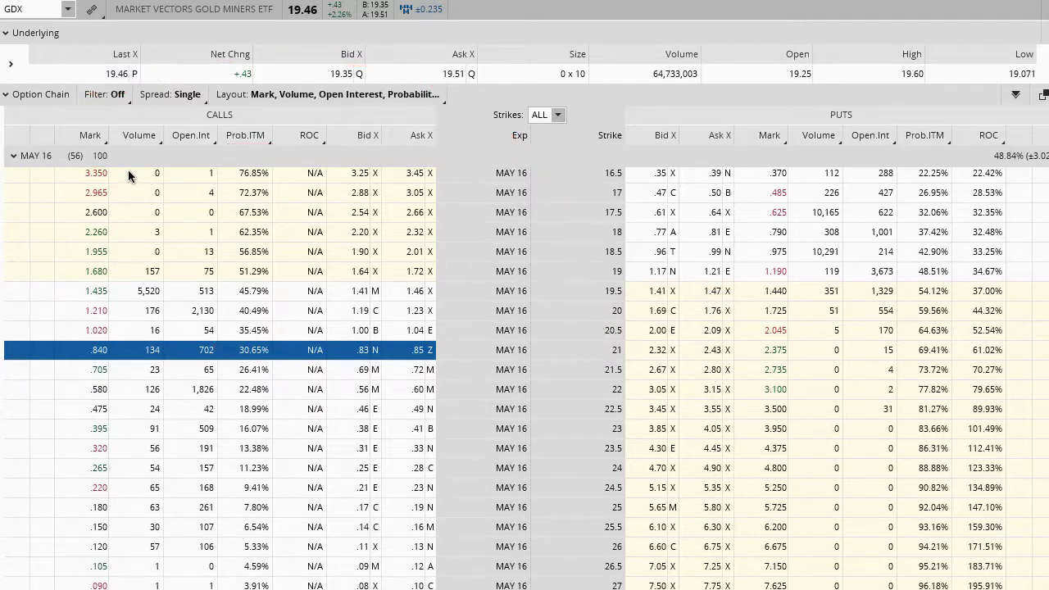
- Set up a GDX MAY 16 21/22 call vertical by selling the 21 and buying the 22, and review its order confirmation without sending
click(361, 358)
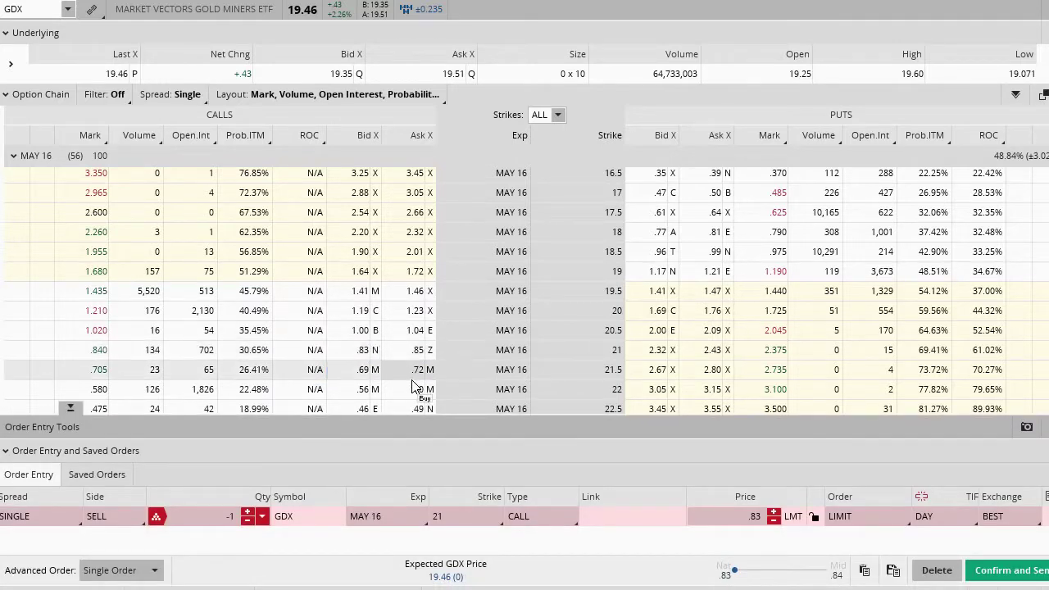
click(418, 389)
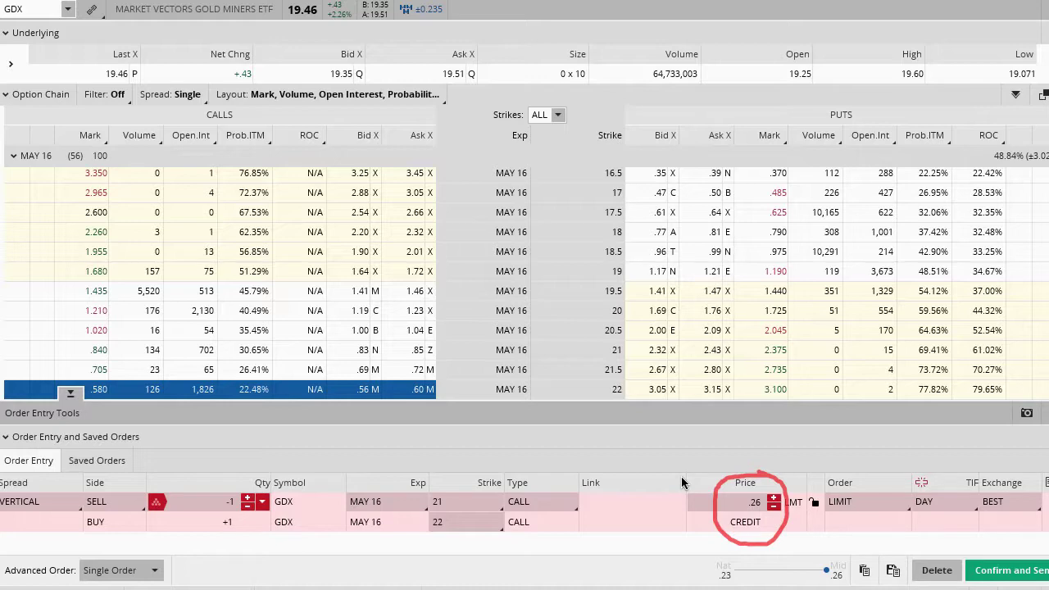
click(1010, 570)
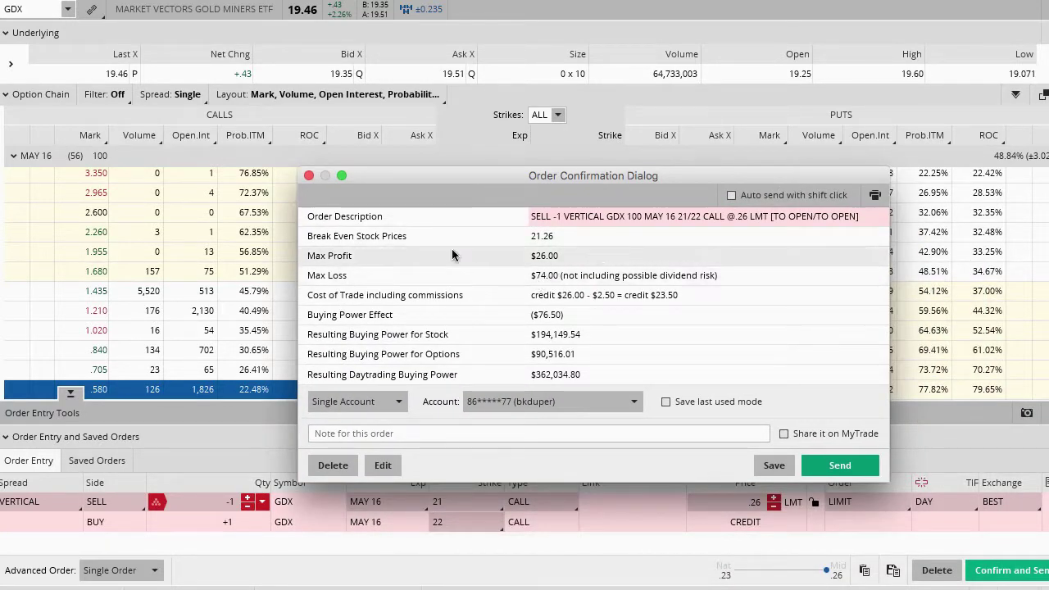
click(308, 175)
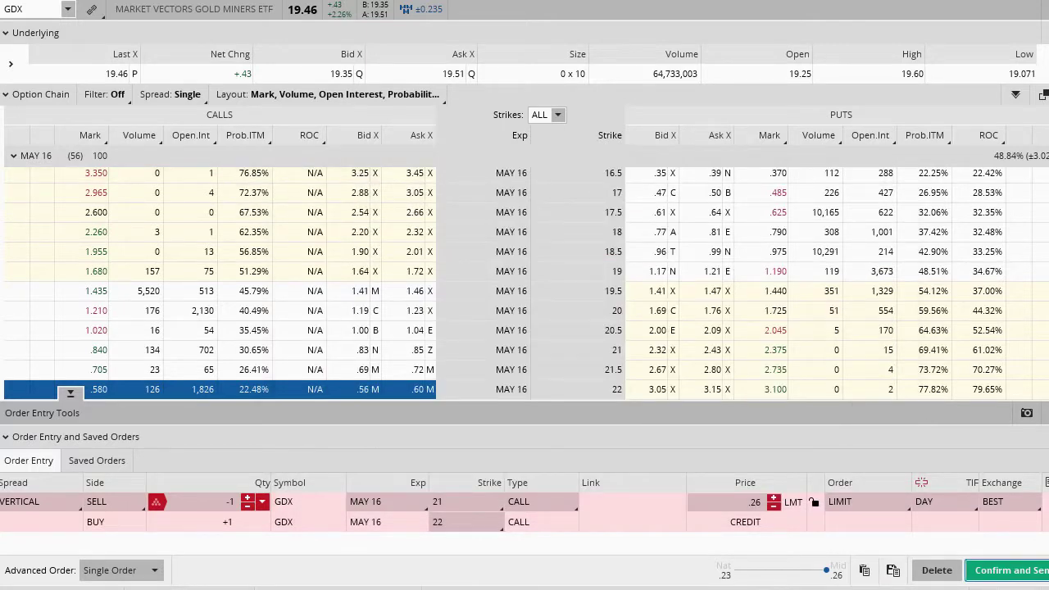
- Handwrite 70%, .26 and .74 above the call spread order and erase the notes
mouse_move(521, 427)
mouse_down()
mouse_move(548, 461)
mouse_move(551, 426)
mouse_up()
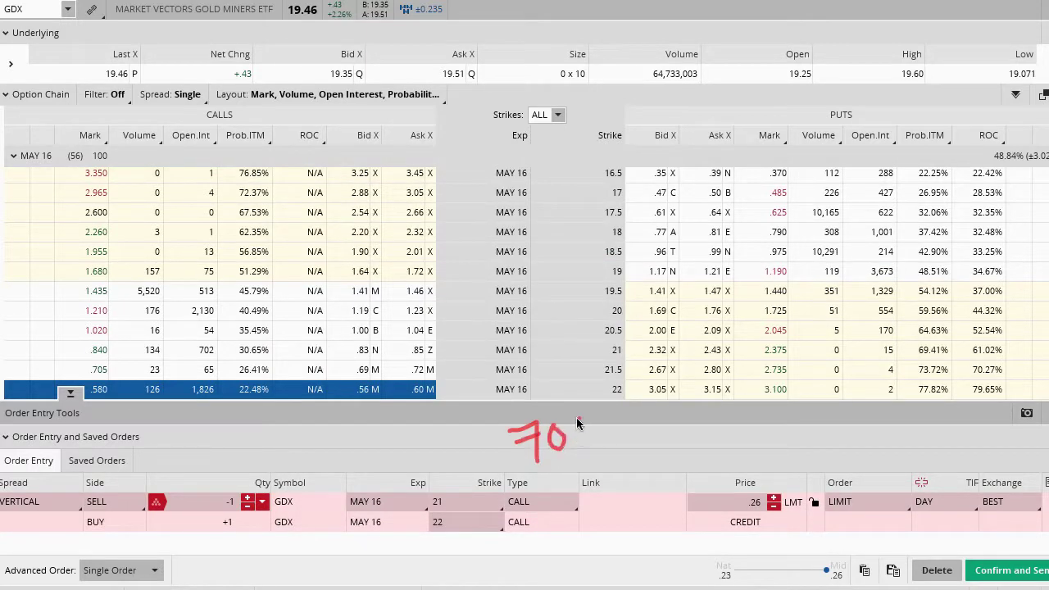
drag(664, 431, 691, 430)
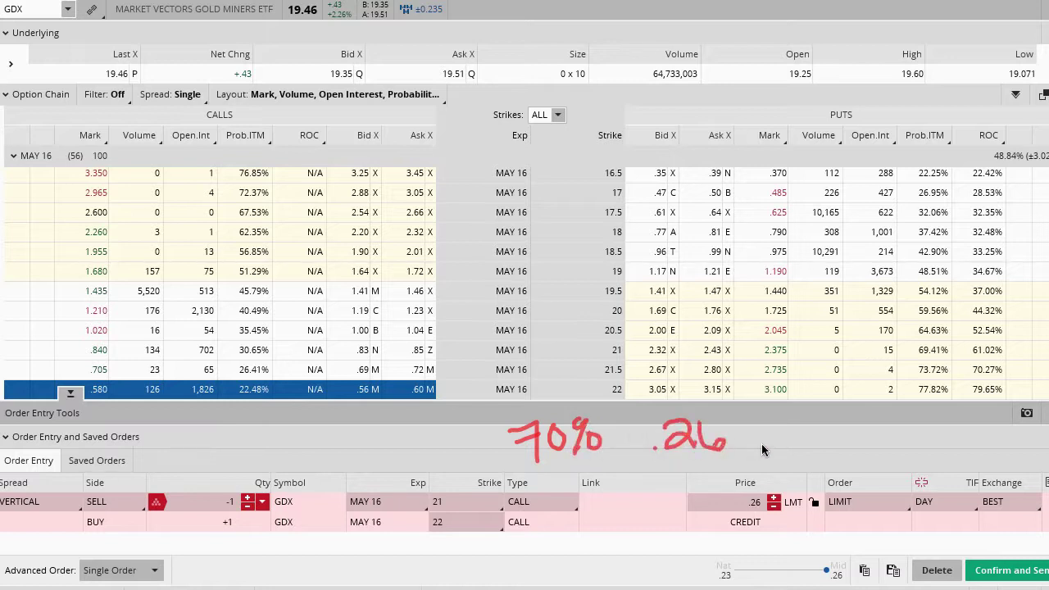
mouse_move(785, 427)
mouse_down()
mouse_move(811, 423)
mouse_move(808, 449)
mouse_up()
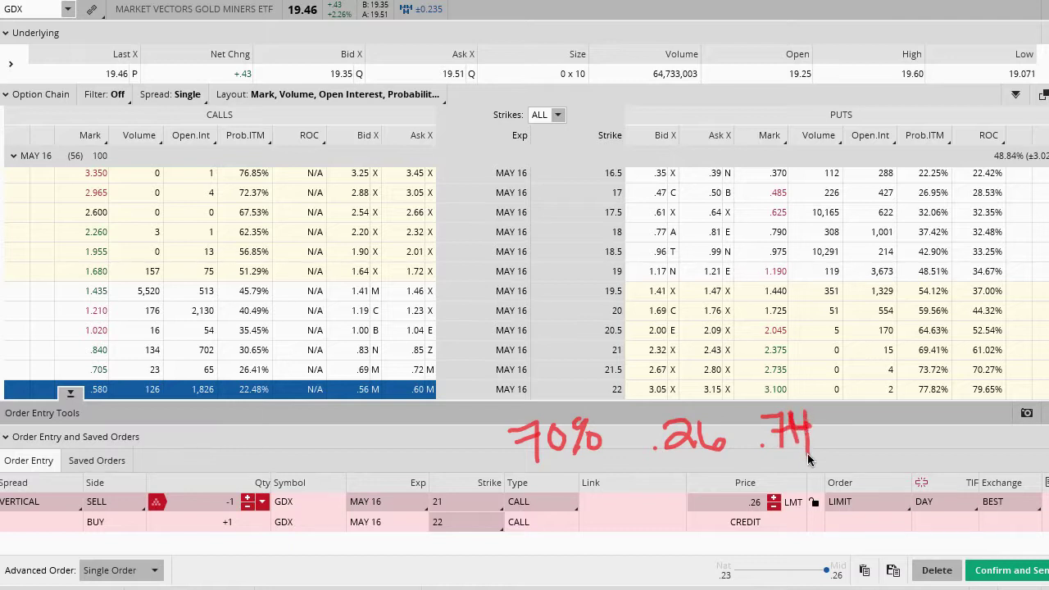
key(Escape)
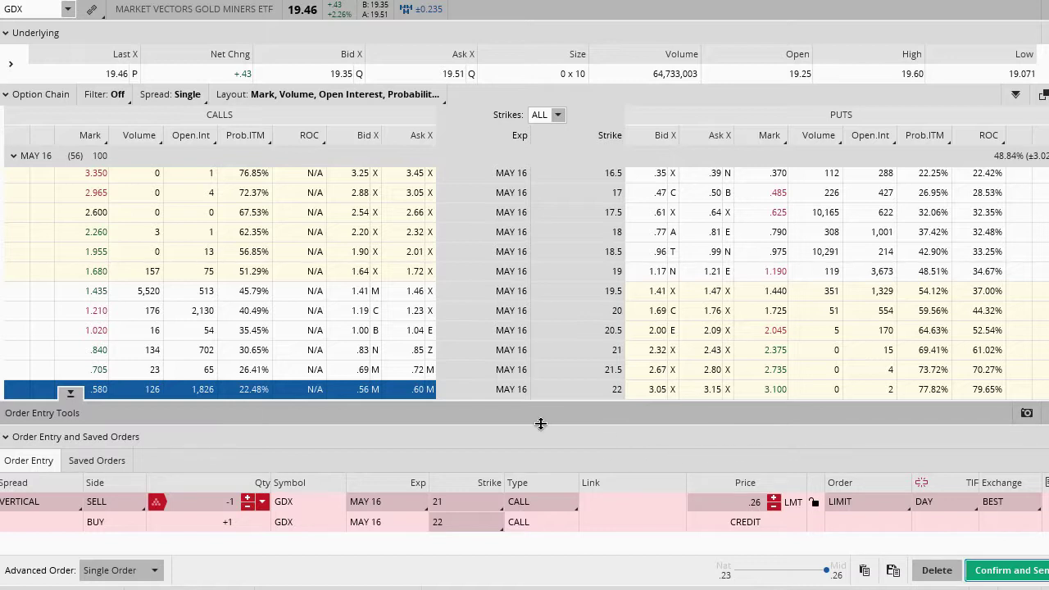
- On the GDX chart, sketch a horizontal line at about 22 with upward, sideways and downward arrows from the last candle, and erase them
click(213, 0)
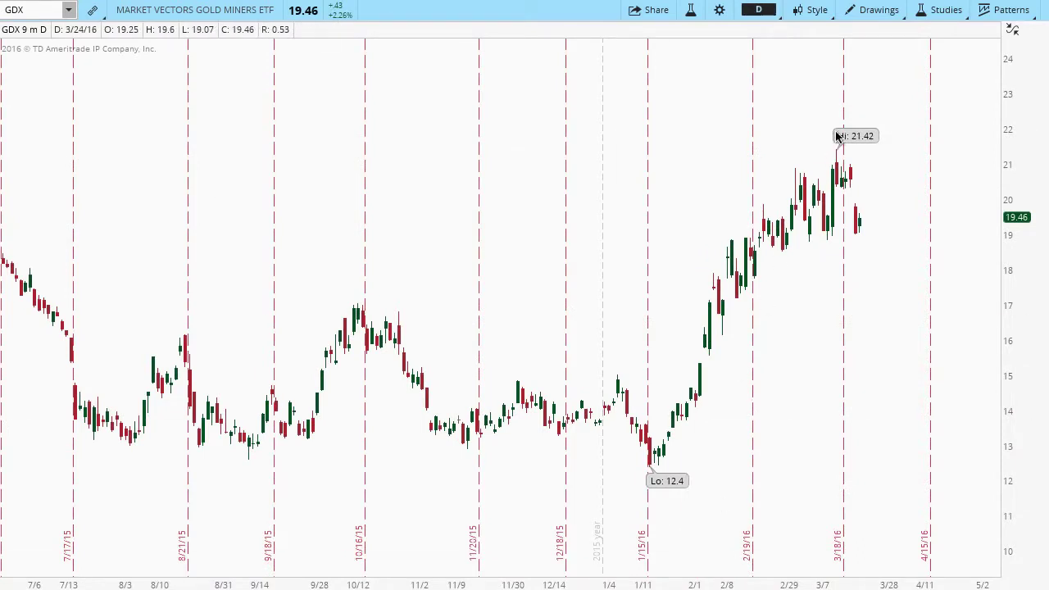
mouse_move(817, 132)
mouse_down()
mouse_move(991, 131)
mouse_move(977, 145)
mouse_up()
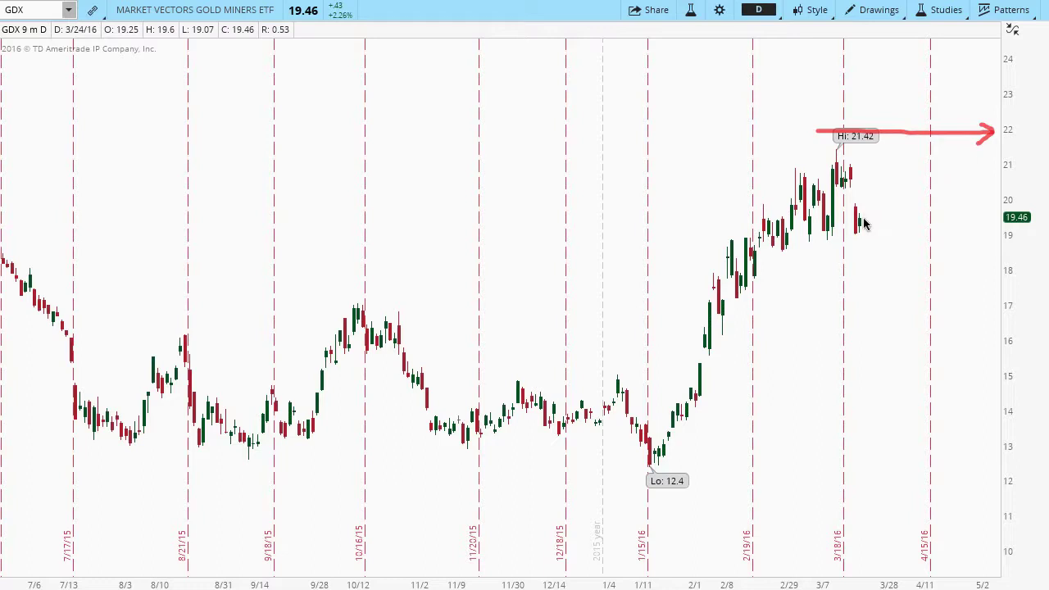
mouse_move(862, 221)
mouse_down()
mouse_move(887, 193)
mouse_move(897, 153)
mouse_move(908, 151)
mouse_up()
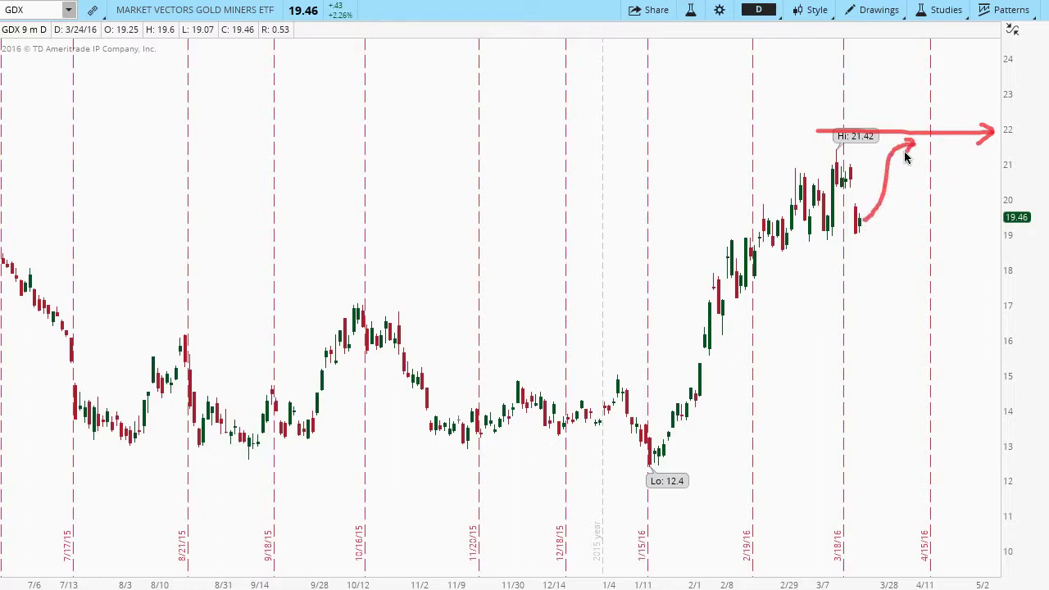
mouse_move(866, 221)
mouse_down()
mouse_move(902, 219)
mouse_move(903, 308)
mouse_move(912, 289)
mouse_up()
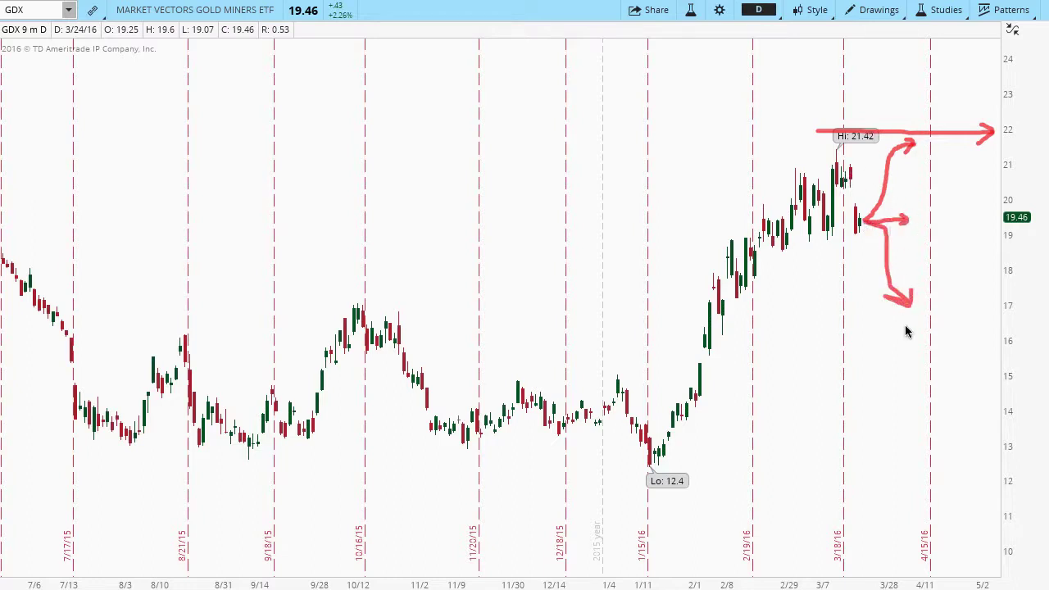
key(Escape)
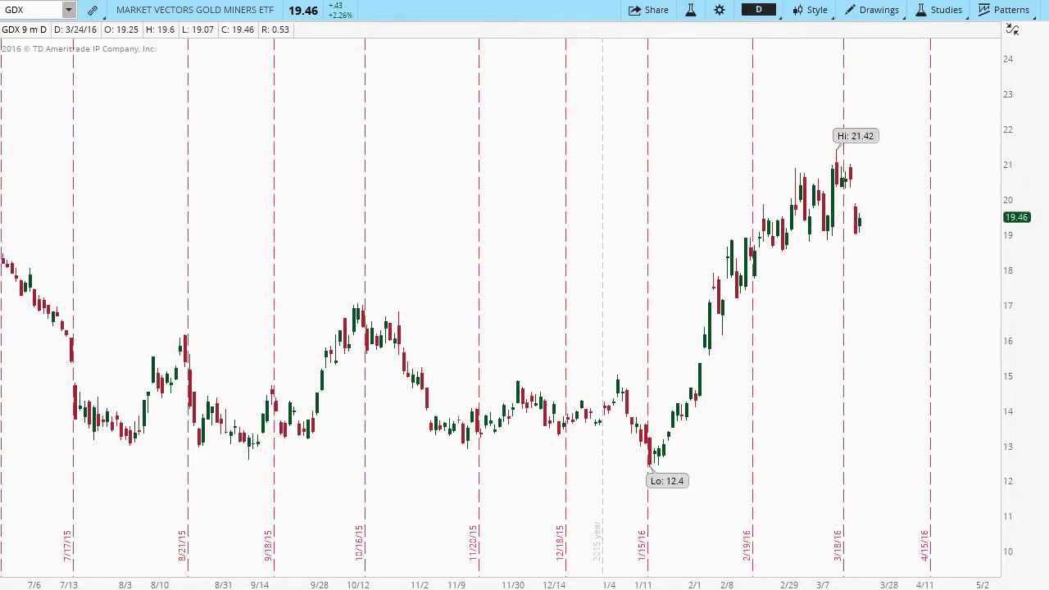
- Select the MAY 16 17.5 put in the option chain and mark its Prob.ITM and the 17.5 and 16.5 strikes
click(33, 2)
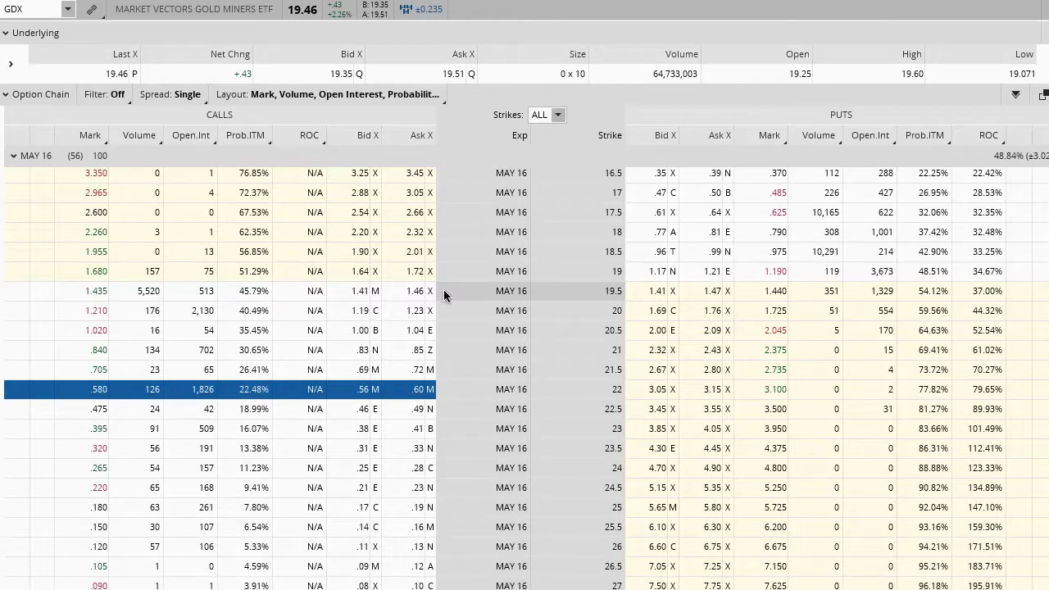
scroll(503, 303, up, 1)
scroll(532, 304, up, 3)
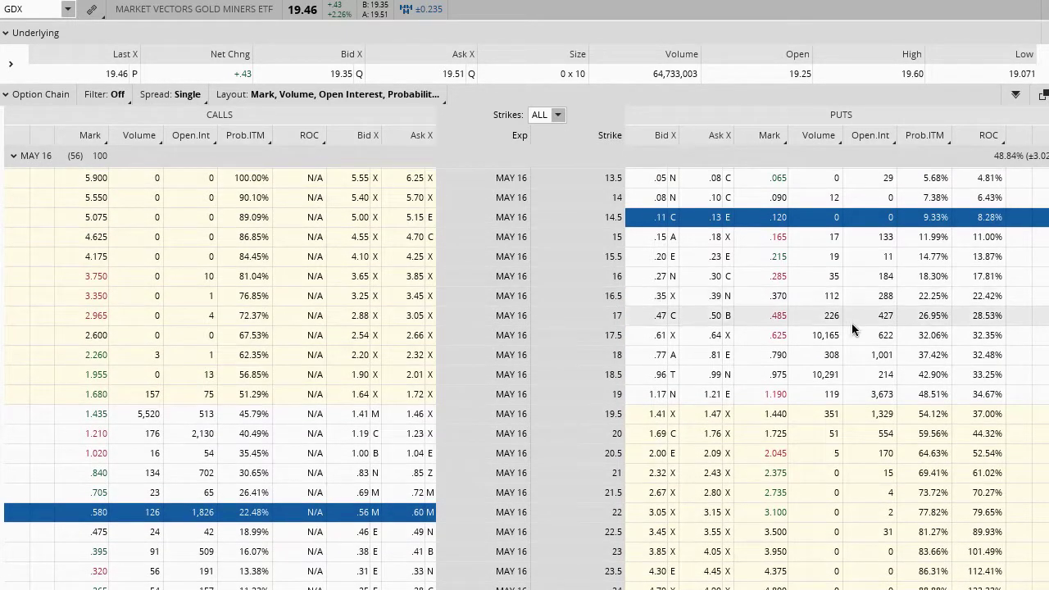
click(907, 335)
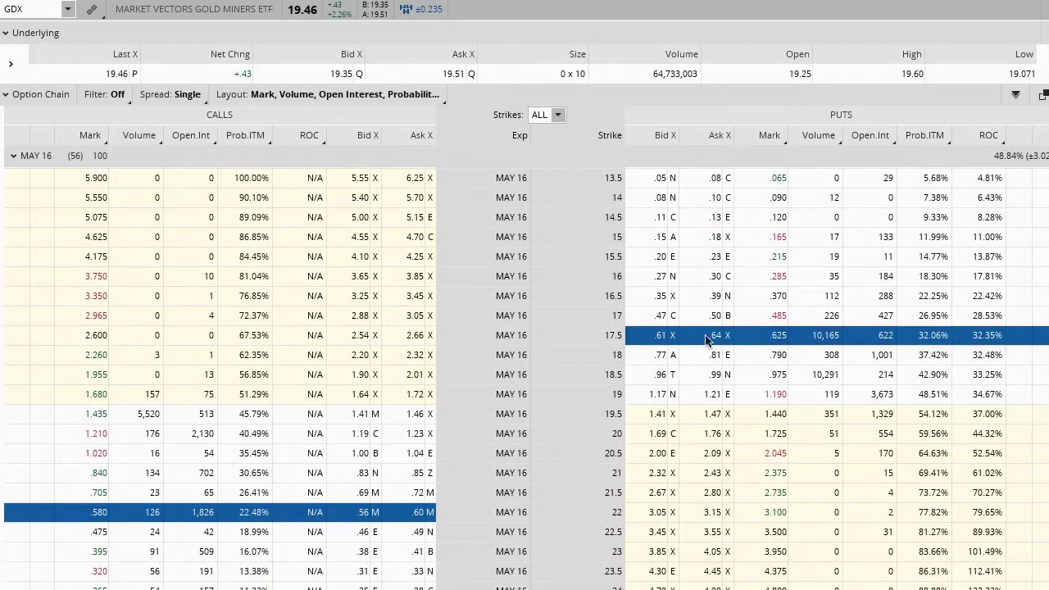
mouse_move(953, 331)
mouse_down()
mouse_move(932, 328)
mouse_move(902, 344)
mouse_move(955, 344)
mouse_move(941, 327)
mouse_up()
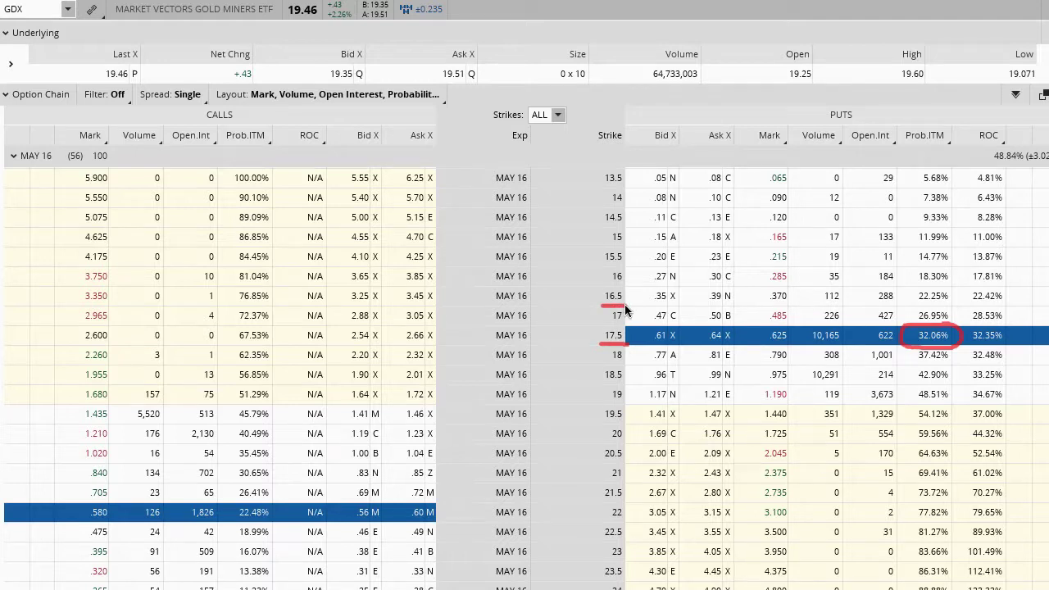
- Delete the combined iron condor order and set up a GDX MAY 16 17.5/16.5 put vertical, selling the 17.5 and buying the 16.5
click(659, 339)
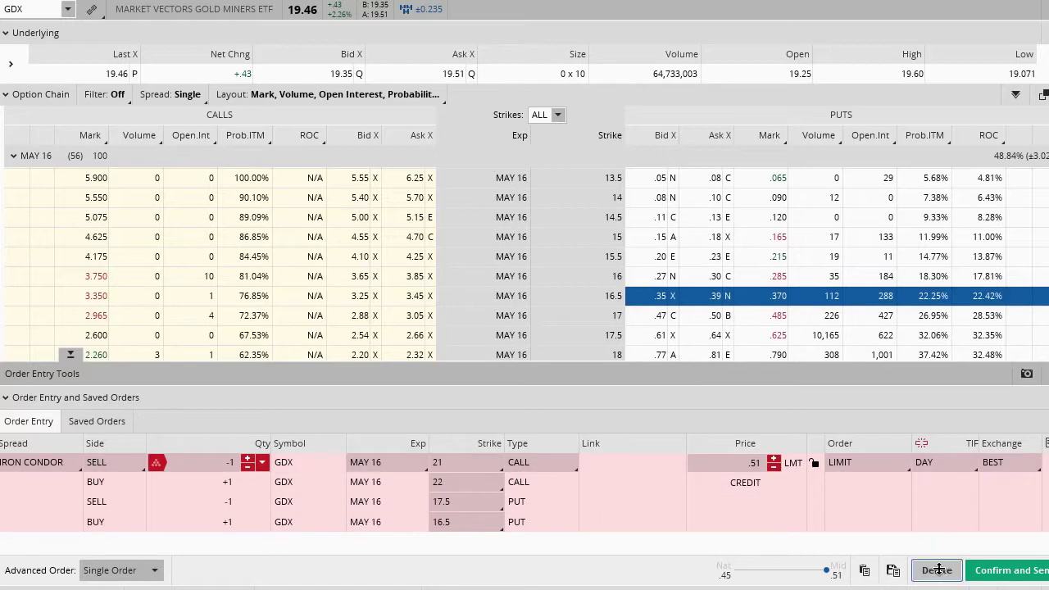
click(937, 570)
click(663, 335)
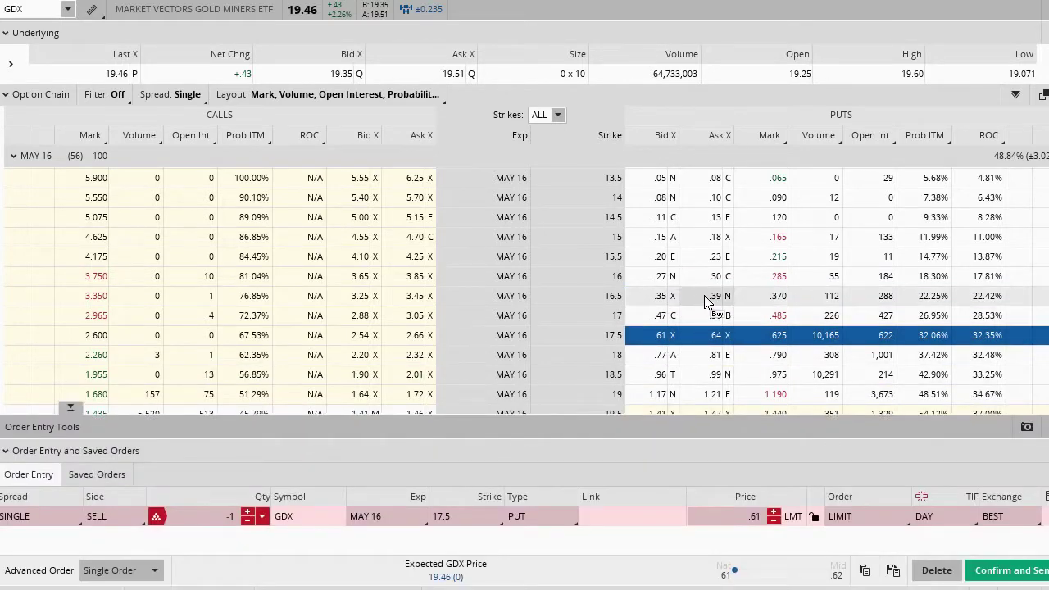
ctrl+click(712, 299)
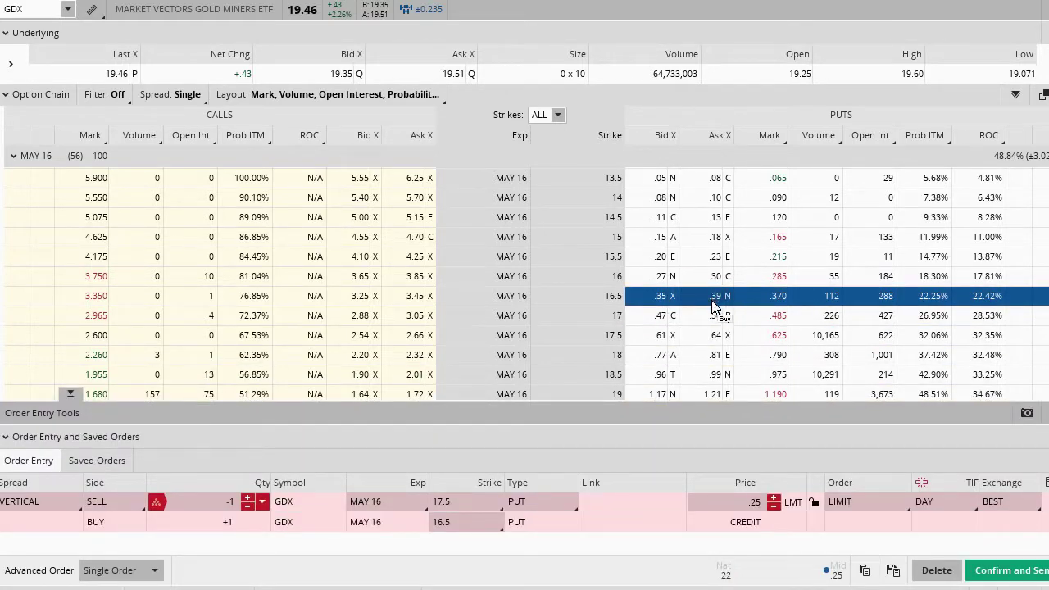
- Circle the put spread's credit price and handwrite 70%, .25 and .75 above the order
mouse_move(772, 484)
mouse_down()
mouse_move(749, 482)
mouse_move(712, 526)
mouse_up()
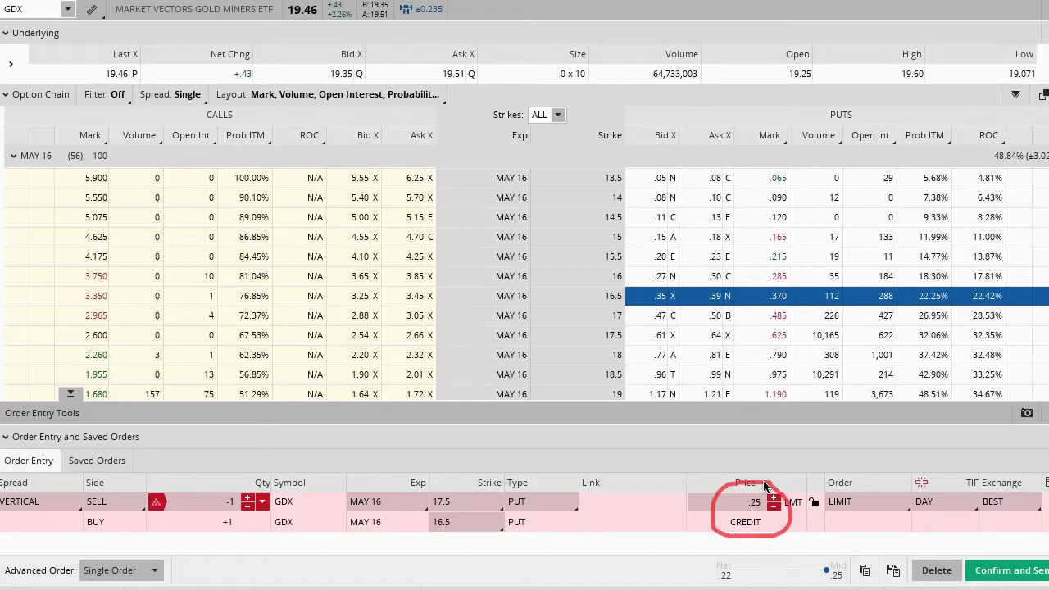
click(687, 463)
mouse_move(693, 441)
mouse_down()
mouse_move(703, 438)
mouse_move(713, 459)
mouse_move(719, 447)
mouse_move(726, 459)
mouse_move(742, 434)
mouse_move(817, 447)
mouse_move(812, 463)
mouse_up()
click(794, 459)
mouse_move(836, 429)
mouse_down()
mouse_move(829, 463)
mouse_move(861, 428)
mouse_up()
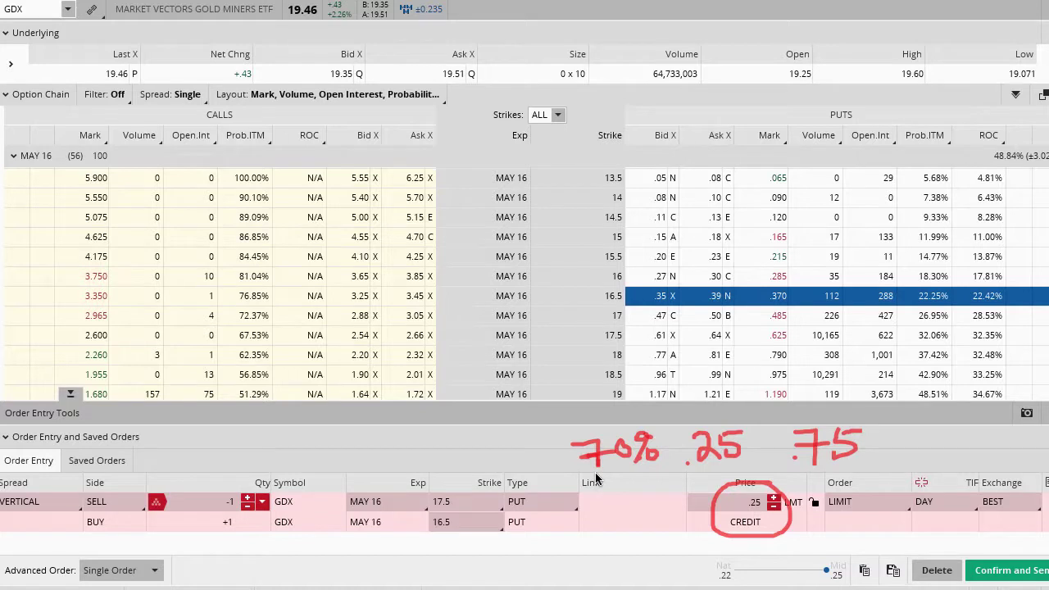
- Draw a star beside the handwritten 70% above the put spread order and erase all the annotations
drag(559, 463, 566, 444)
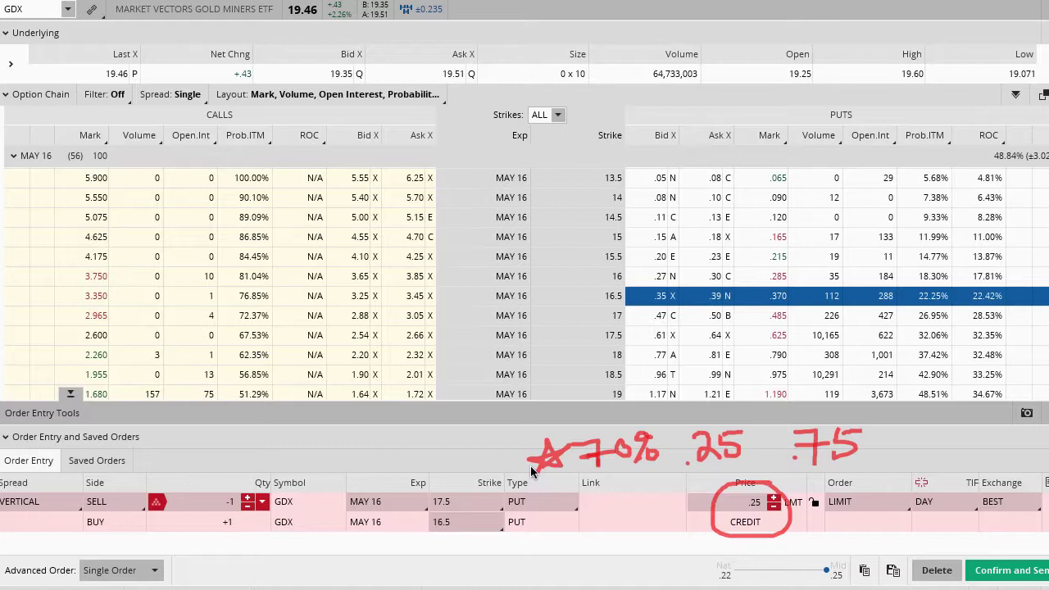
key(Escape)
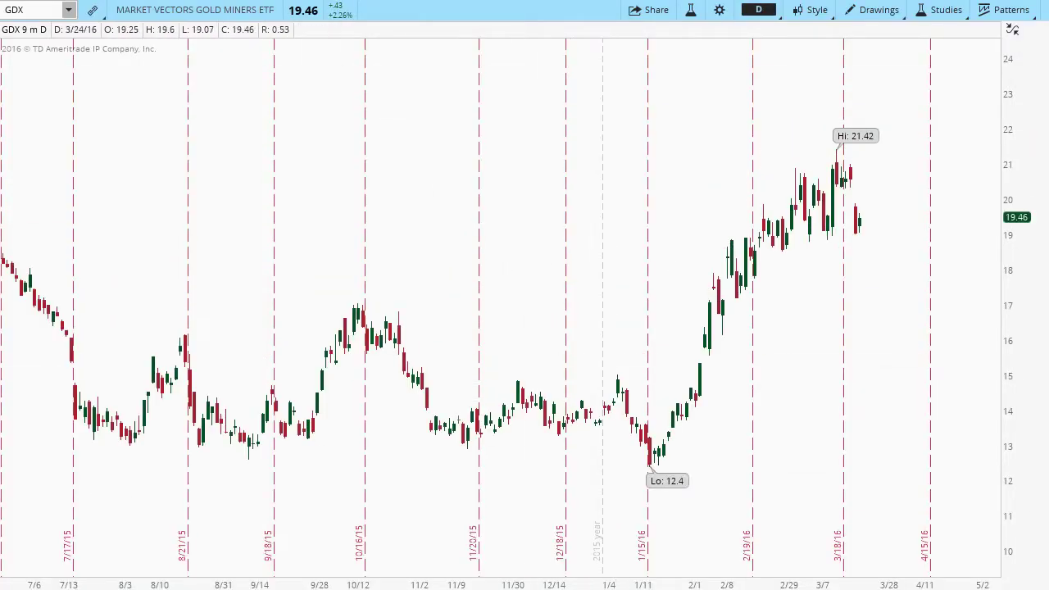
- On the GDX chart, sketch a horizontal arrow at about 17.5 plus upward, sideways and downward arrows from the last candle, and erase them
mouse_move(841, 290)
mouse_down()
mouse_move(975, 287)
mouse_move(968, 300)
mouse_up()
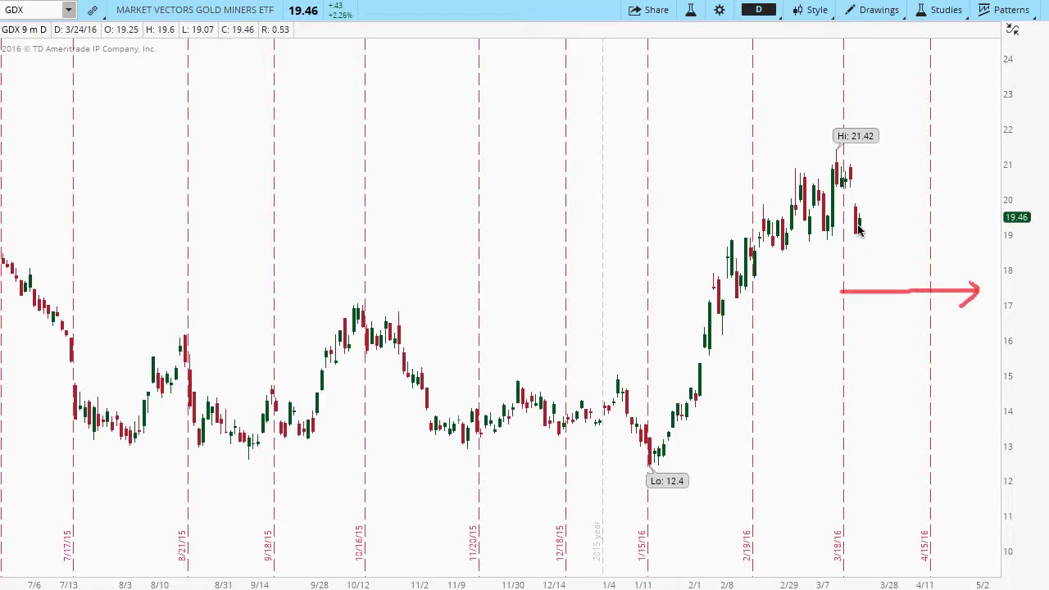
mouse_move(861, 222)
mouse_down()
mouse_move(882, 265)
mouse_move(918, 284)
mouse_move(908, 287)
mouse_up()
mouse_move(862, 223)
mouse_down()
mouse_move(899, 223)
mouse_move(891, 231)
mouse_move(908, 122)
mouse_move(914, 153)
mouse_up()
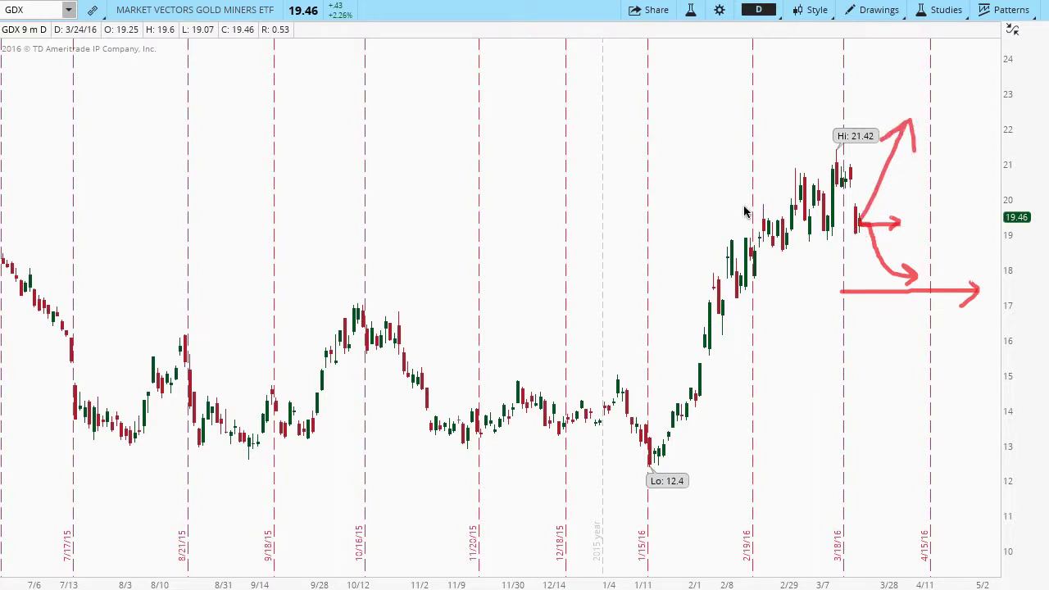
key(Escape)
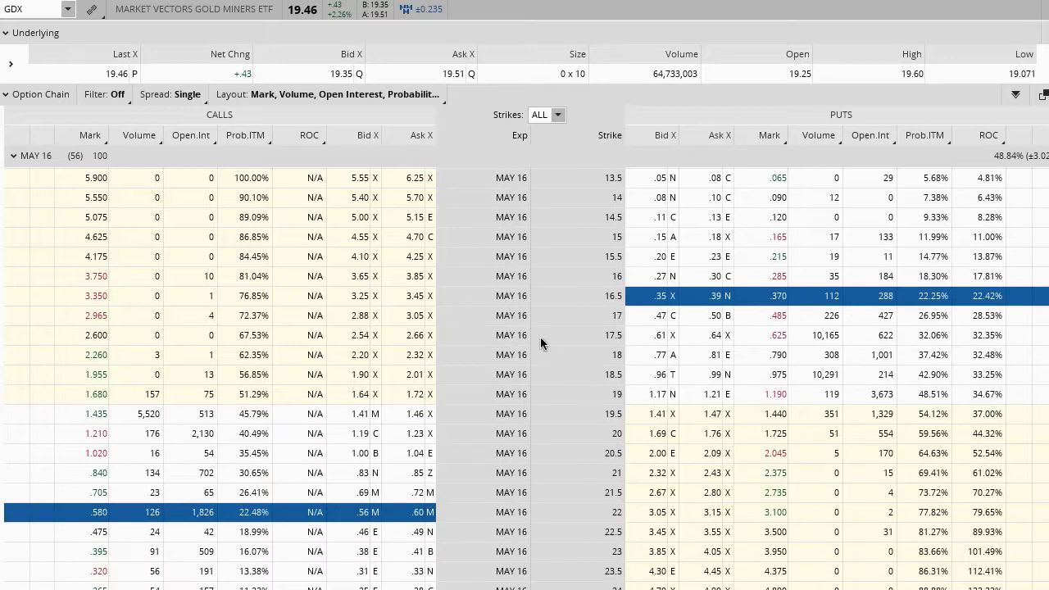
- Handwrite and double-underline 70% on the option chain, circle Prob.ITM for the 17.5 put and 21 call, and erase the marks
mouse_move(538, 335)
mouse_down()
mouse_move(554, 330)
mouse_move(546, 359)
mouse_up()
drag(632, 345, 628, 344)
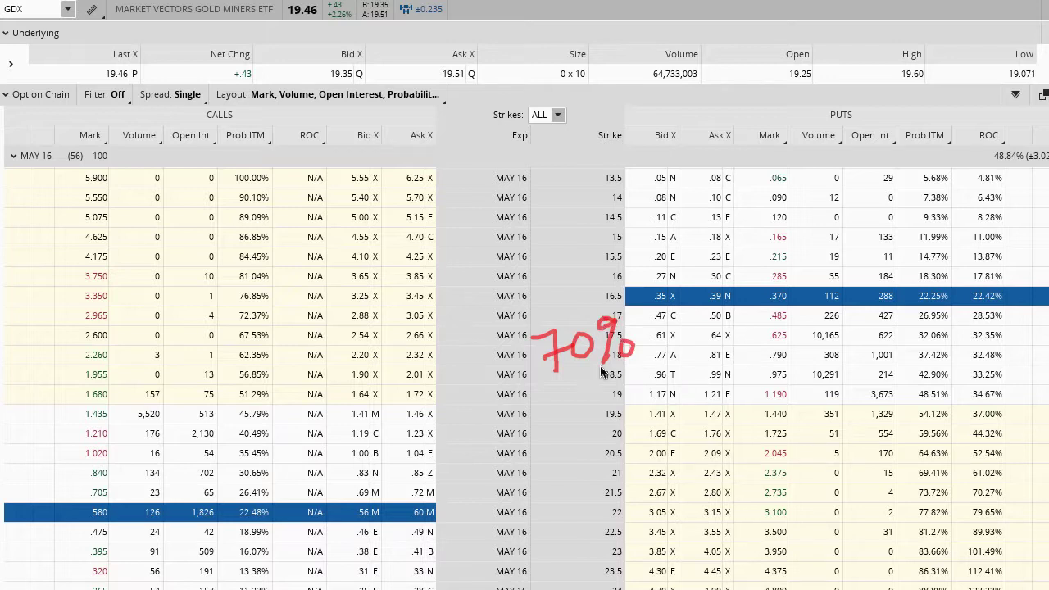
drag(548, 383, 602, 373)
drag(550, 399, 623, 386)
drag(951, 324, 906, 341)
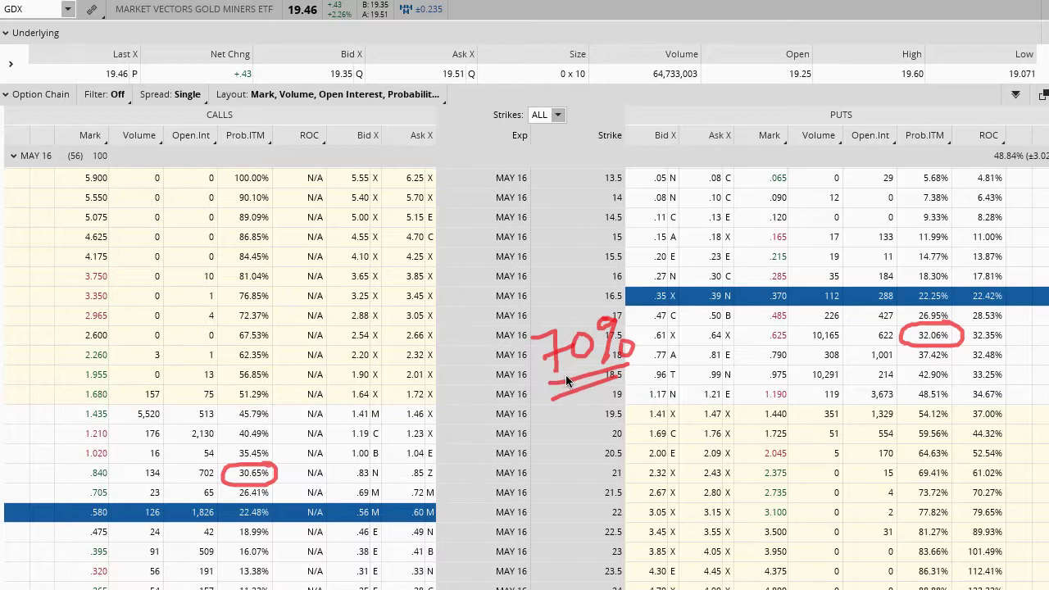
key(Escape)
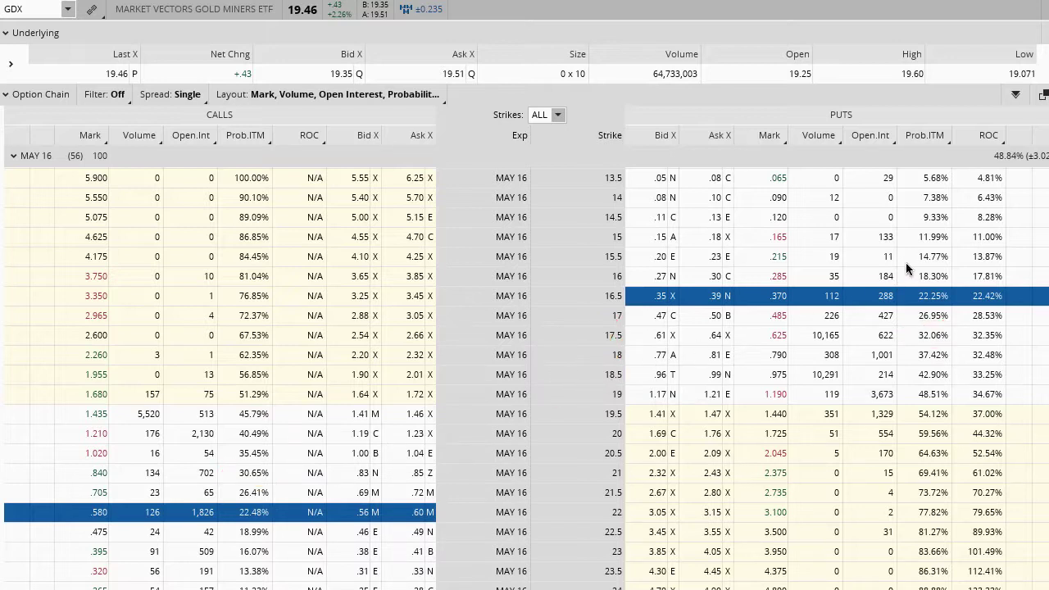
- Circle and connect Prob.ITM of the 15.5 put and 23 call, mark their strikes with outward arrows, and erase the annotations
drag(907, 245, 932, 269)
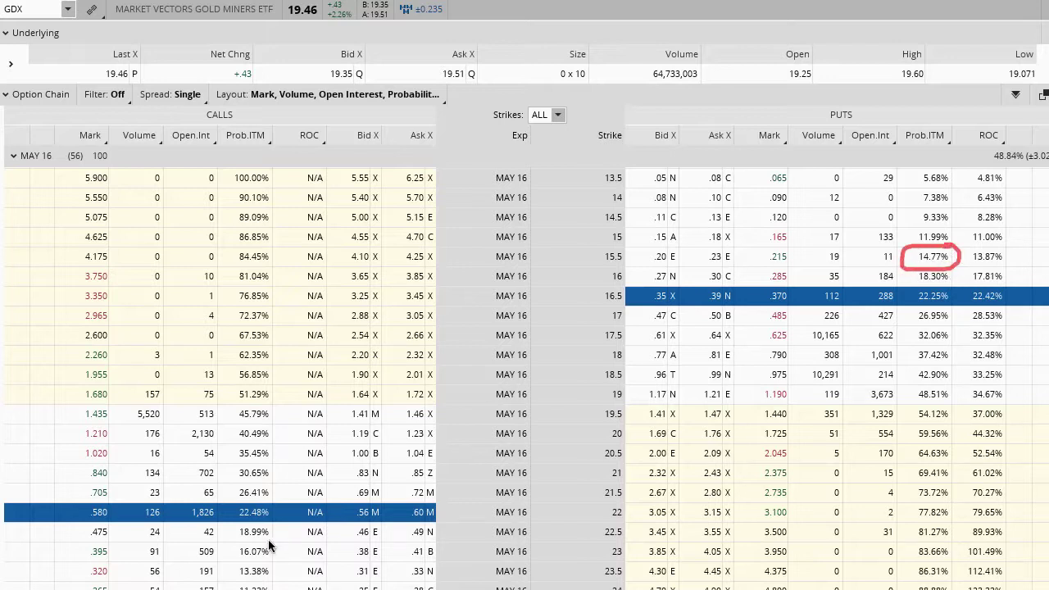
mouse_move(220, 560)
mouse_down()
mouse_move(282, 560)
mouse_move(270, 543)
mouse_up()
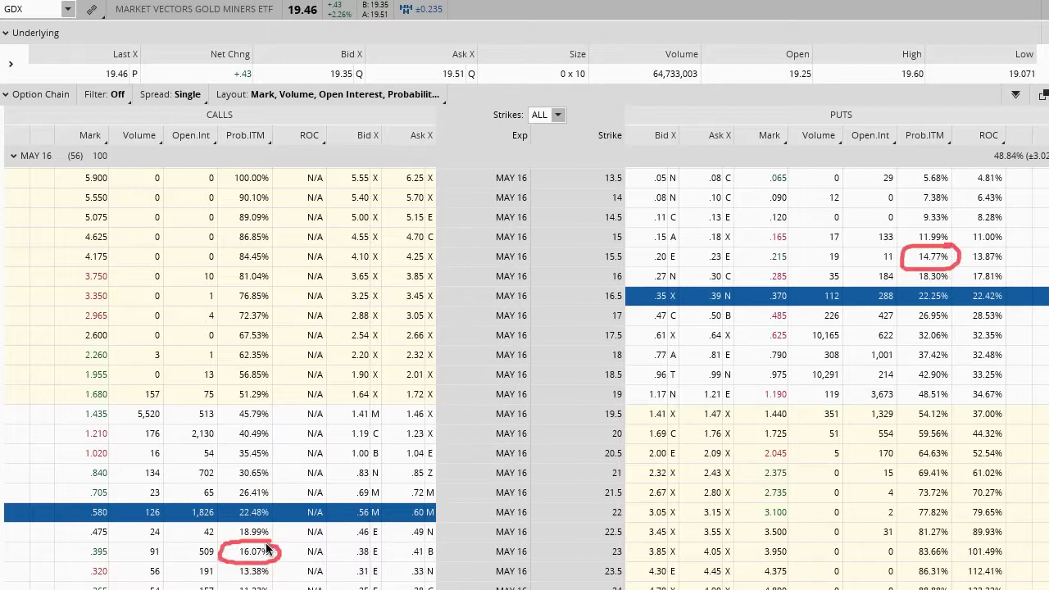
drag(609, 542, 616, 509)
drag(604, 271, 613, 272)
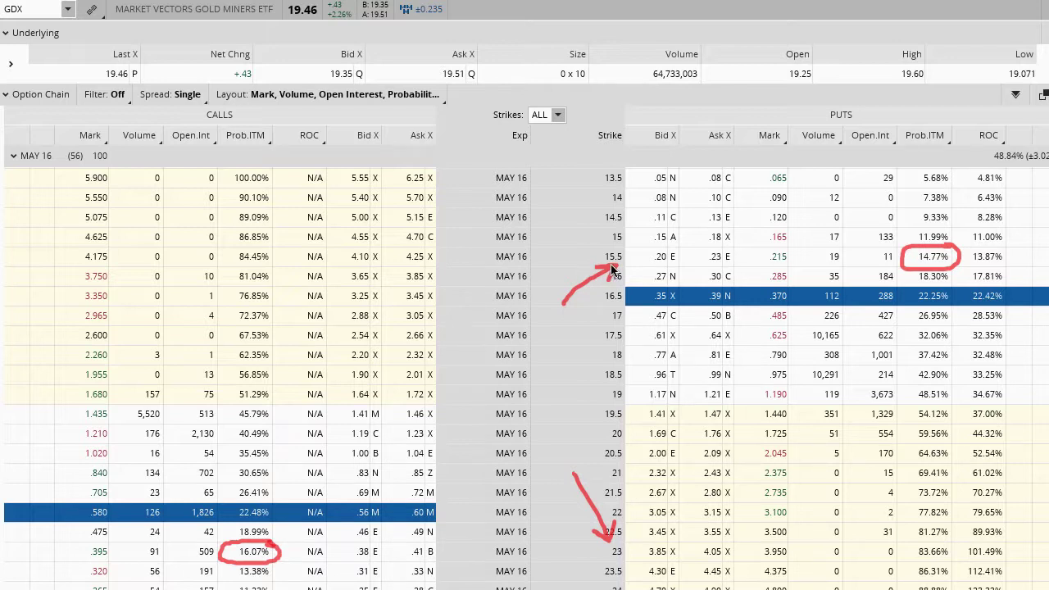
mouse_move(901, 265)
mouse_down()
mouse_move(484, 495)
mouse_move(278, 541)
mouse_up()
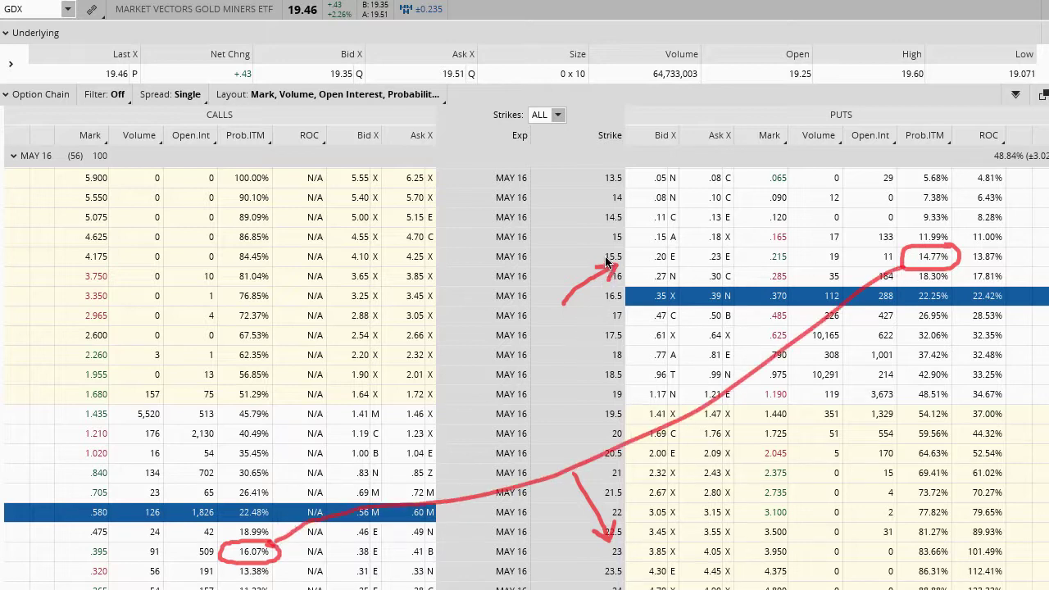
mouse_move(594, 245)
mouse_down()
mouse_move(619, 242)
mouse_move(610, 168)
mouse_move(625, 178)
mouse_up()
mouse_move(596, 564)
mouse_down()
mouse_move(634, 561)
mouse_move(616, 586)
mouse_move(629, 581)
mouse_up()
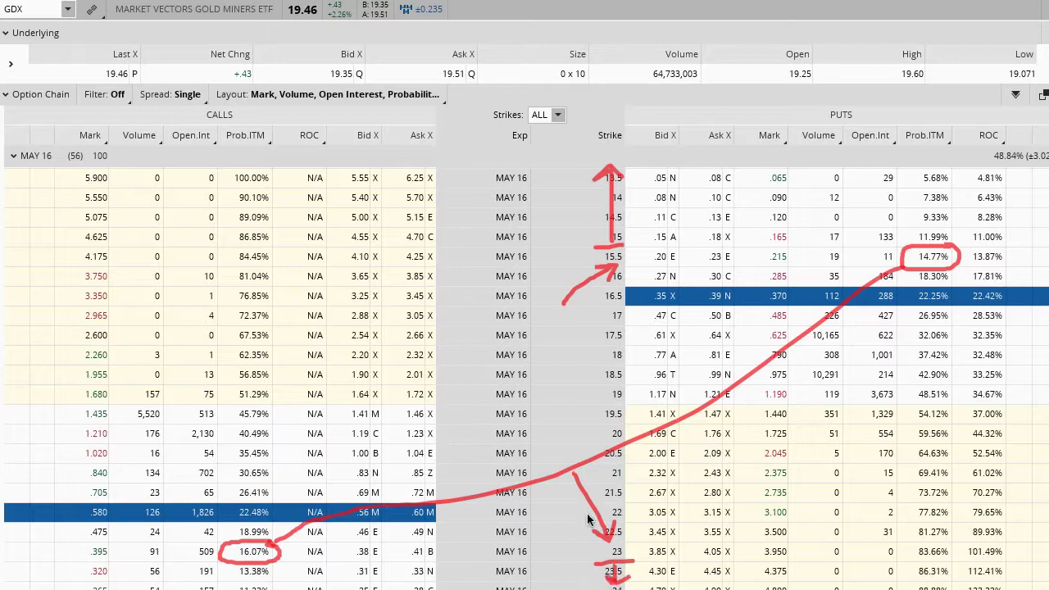
key(Escape)
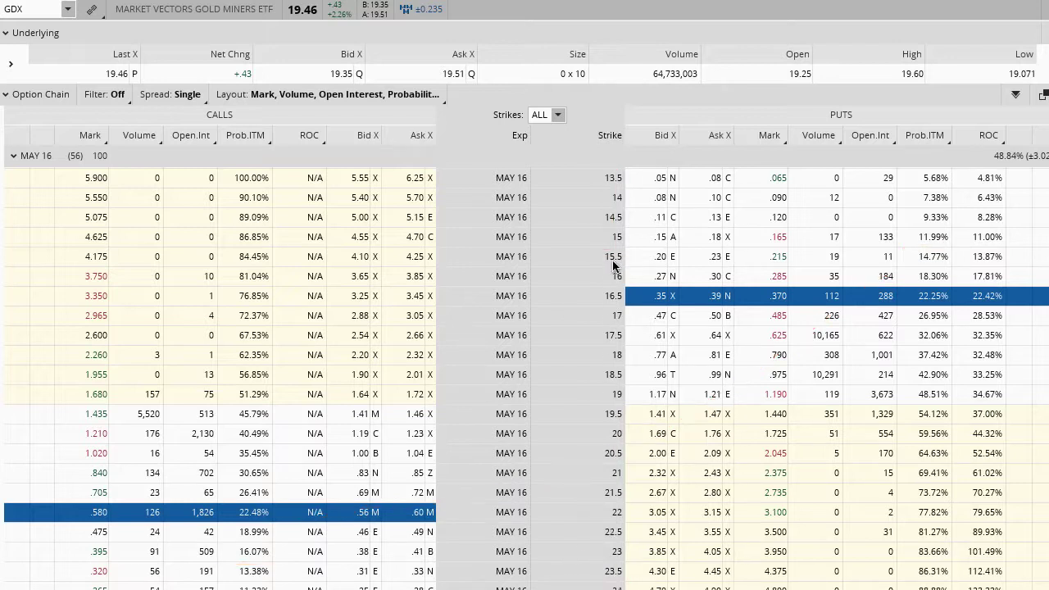
- Circle the 15.5 and 23 strikes, join them with a line, handwrite 70 beside it, and erase the marks
mouse_move(602, 263)
mouse_down()
mouse_move(632, 263)
mouse_move(595, 263)
mouse_up()
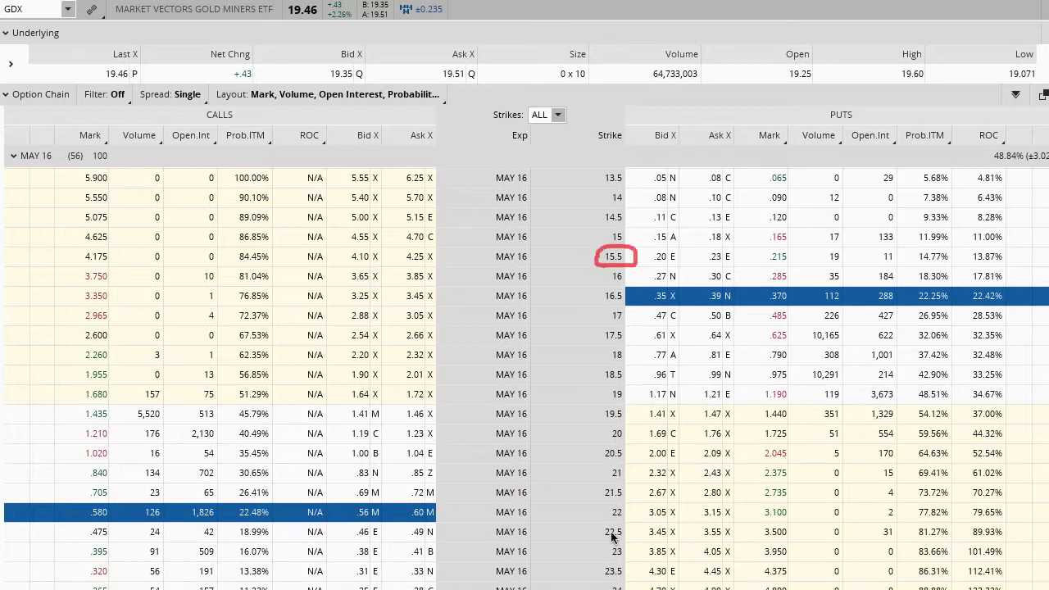
drag(603, 543, 624, 543)
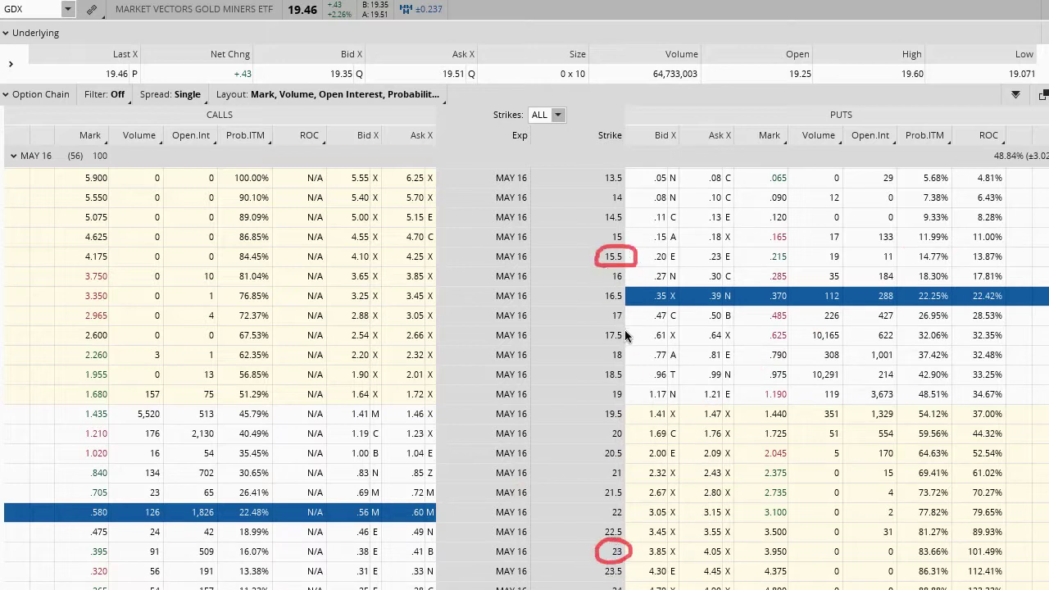
drag(613, 269, 616, 543)
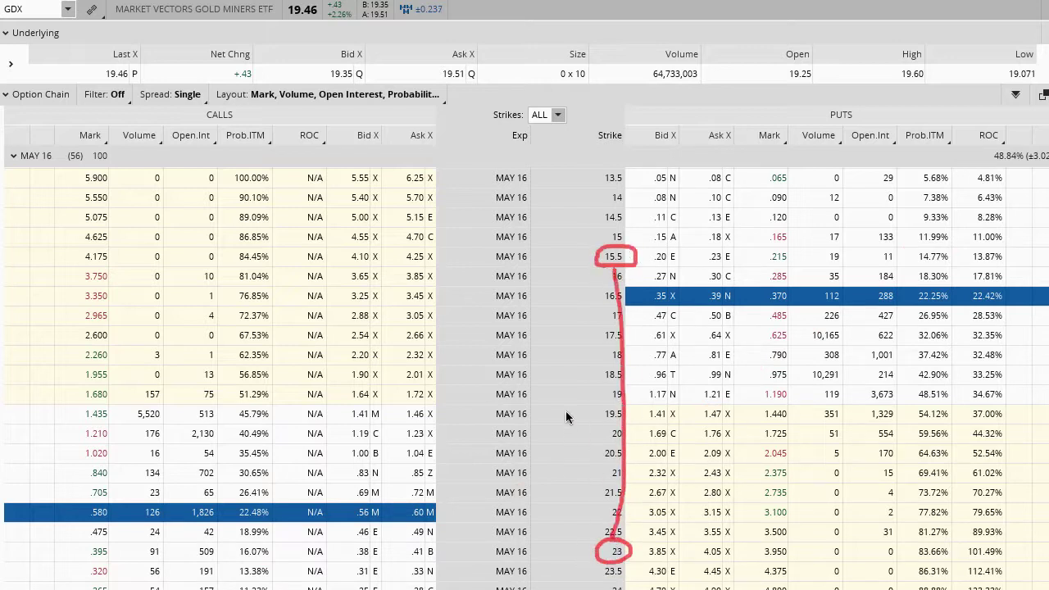
mouse_move(597, 414)
mouse_down()
mouse_move(604, 428)
mouse_move(615, 412)
mouse_up()
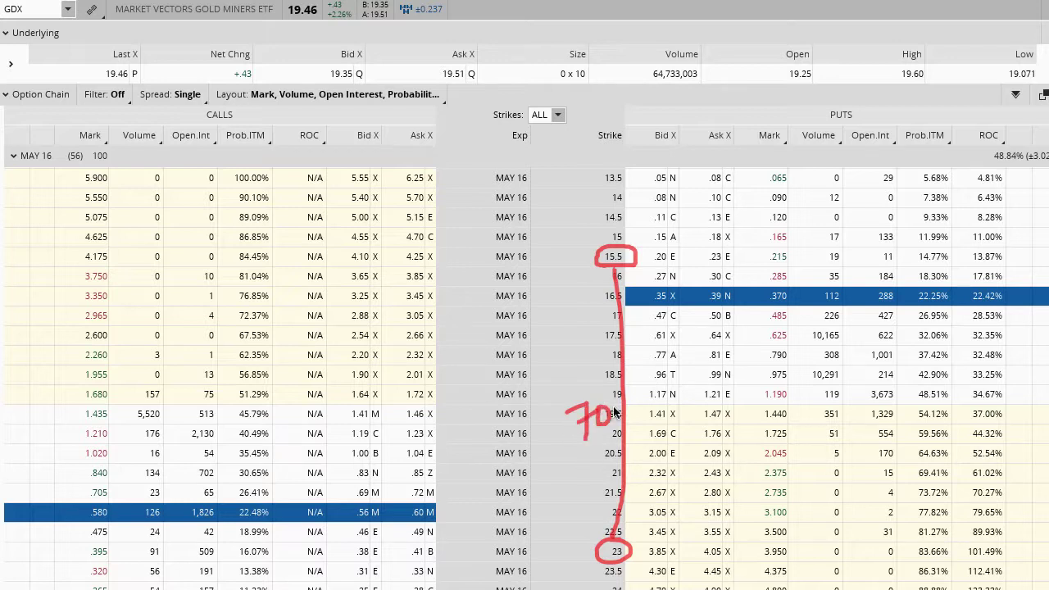
key(Escape)
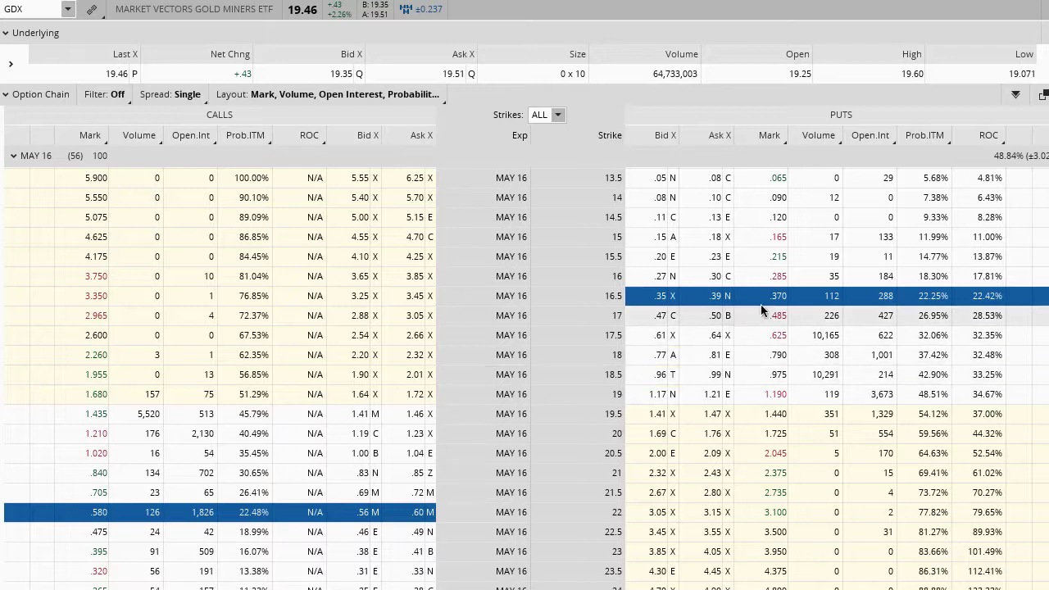
- Build a GDX MAY 16 iron condor order, selling the 15.5 put and 23 call and buying the 14.5 put and 24 call
click(660, 258)
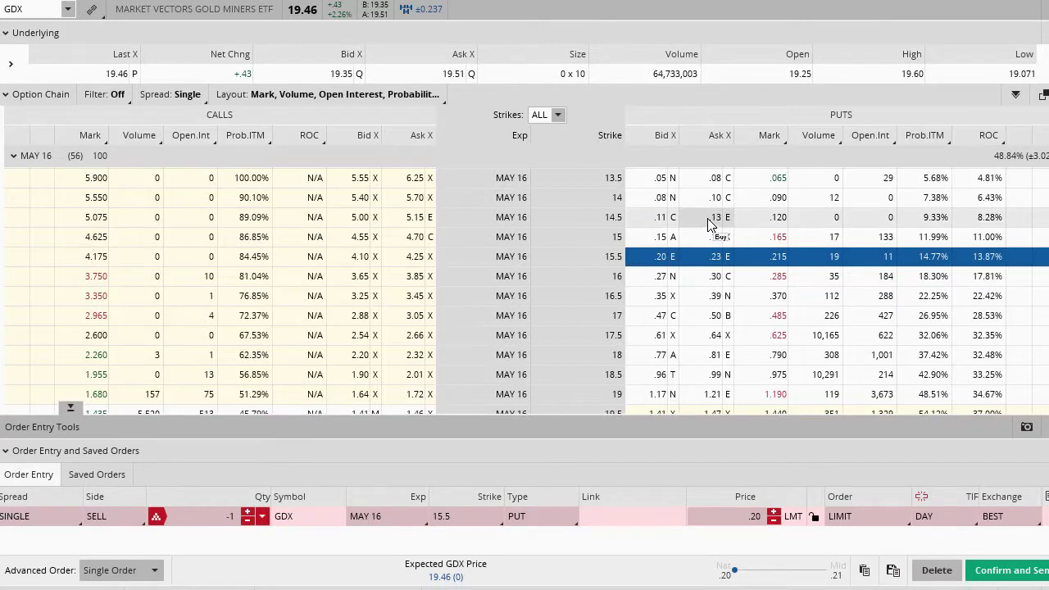
click(710, 224)
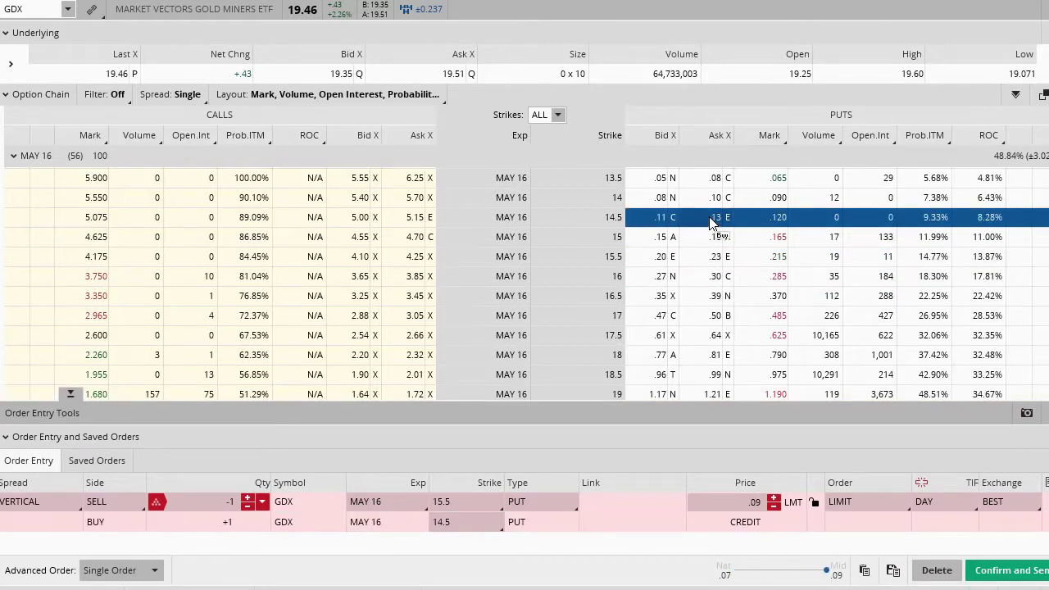
scroll(509, 287, down, 4)
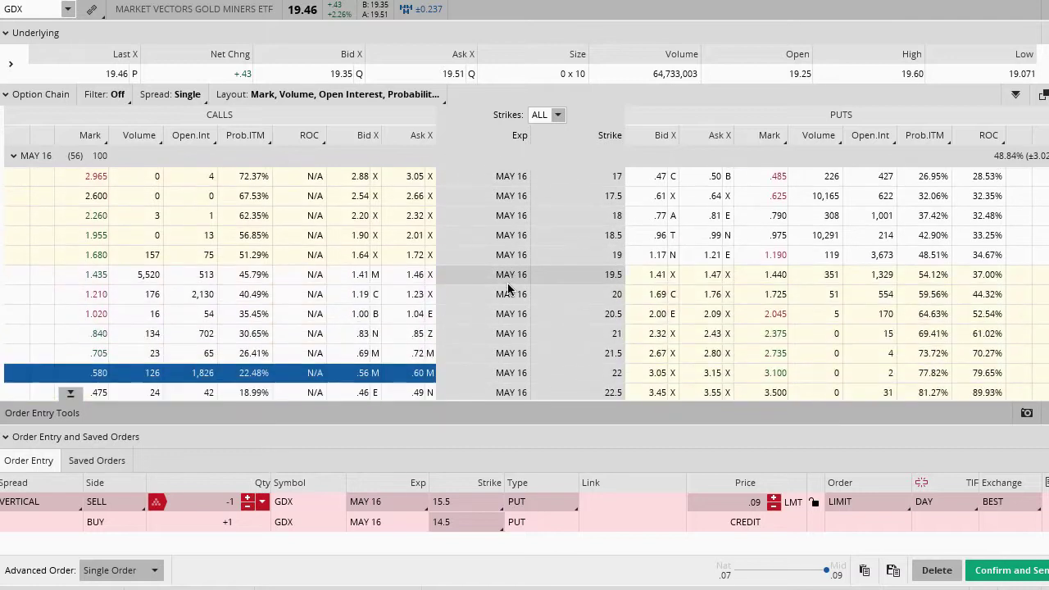
scroll(508, 286, down, 1)
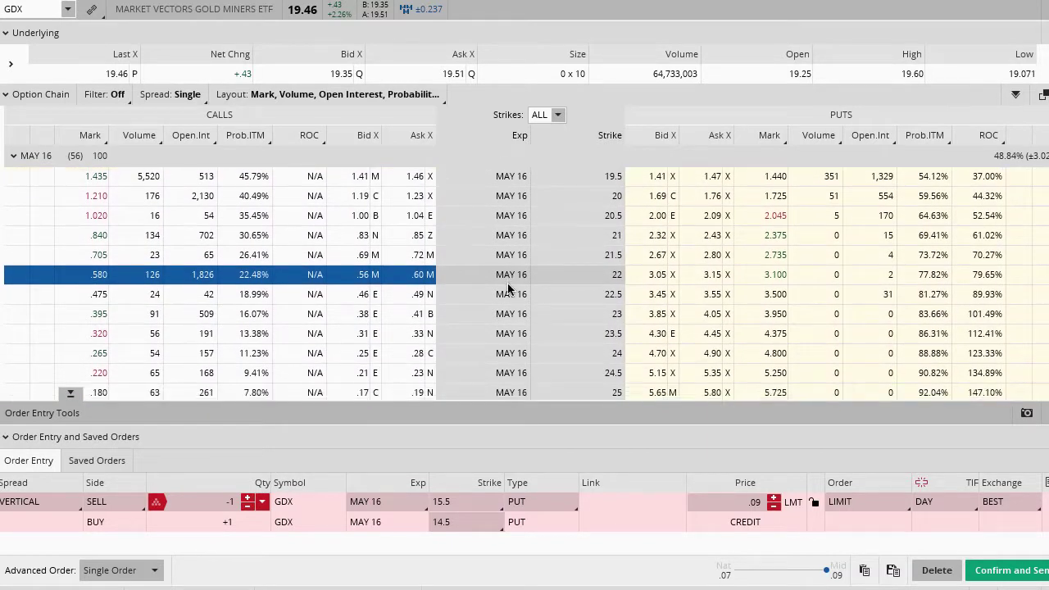
click(364, 312)
click(415, 350)
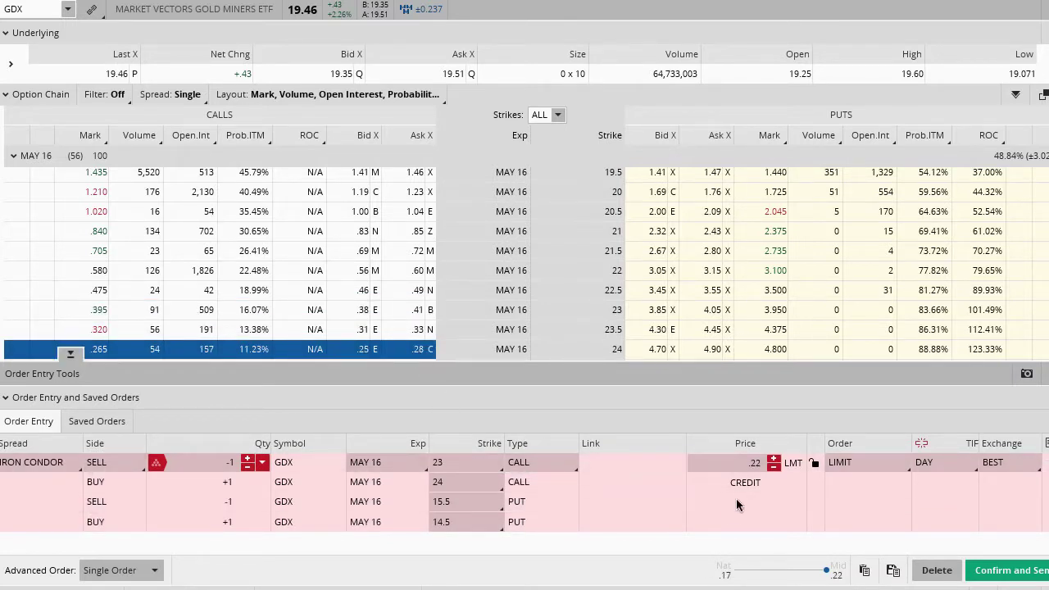
- Handwrite 70, .22 and .78 above the iron condor order and erase the annotations
mouse_move(763, 447)
mouse_down()
mouse_move(742, 499)
mouse_move(770, 449)
mouse_up()
drag(591, 399, 624, 436)
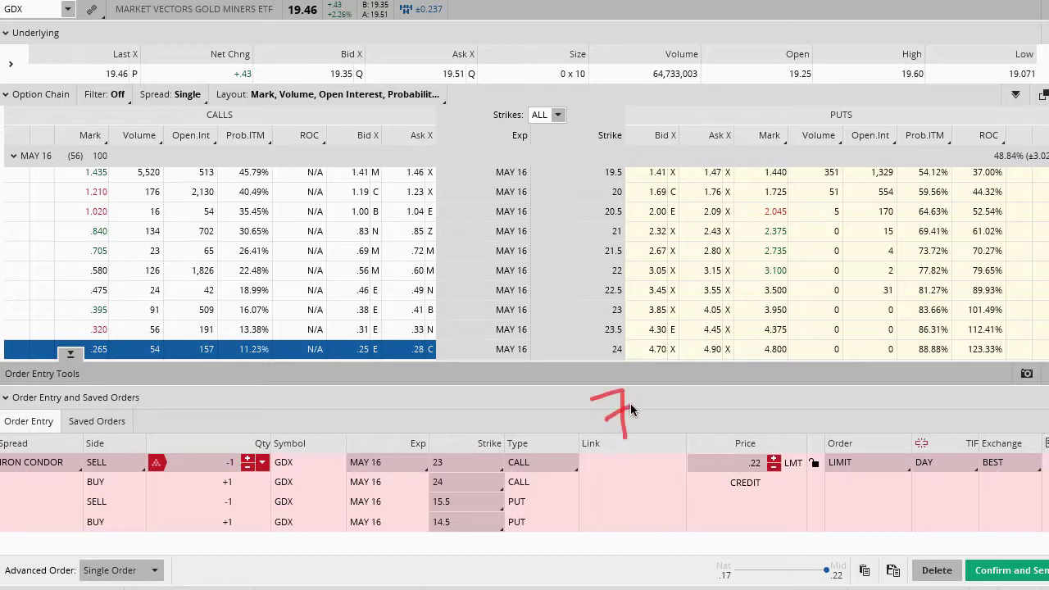
drag(654, 398, 645, 393)
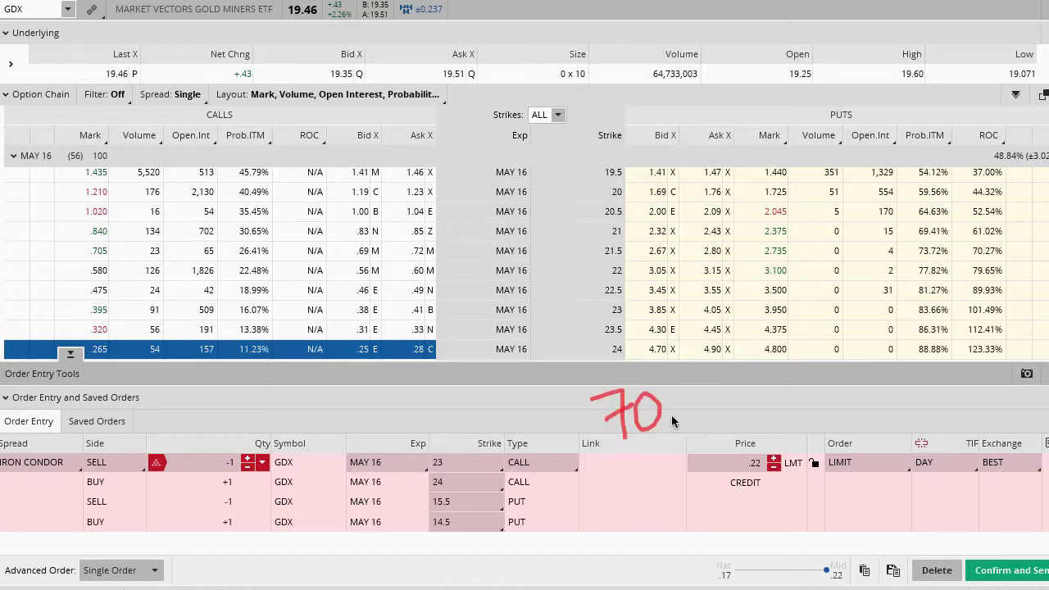
drag(760, 403, 790, 426)
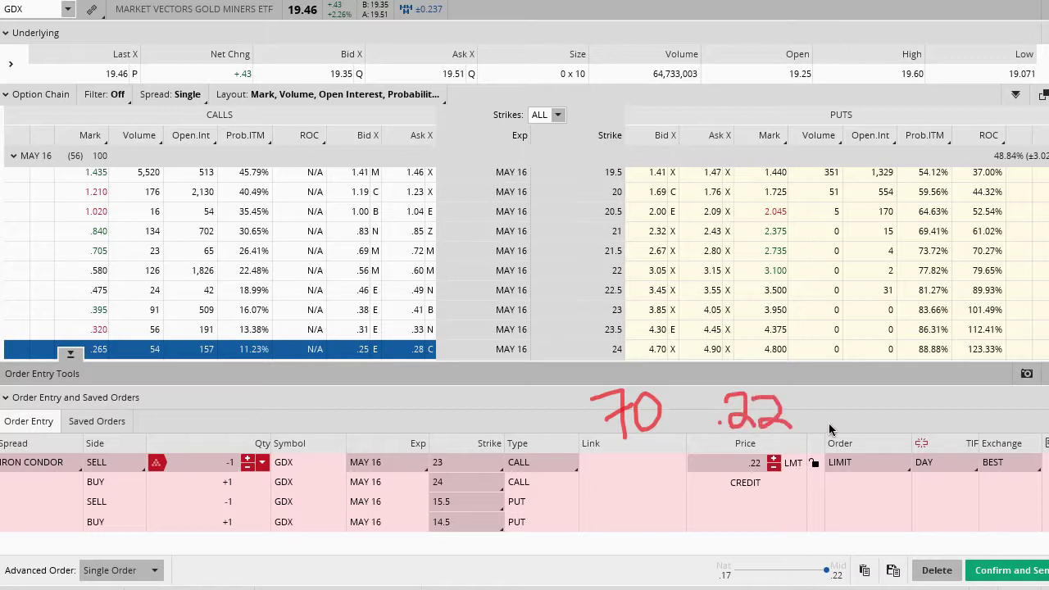
mouse_move(826, 391)
mouse_down()
mouse_move(841, 389)
mouse_move(844, 426)
mouse_up()
drag(870, 392, 869, 400)
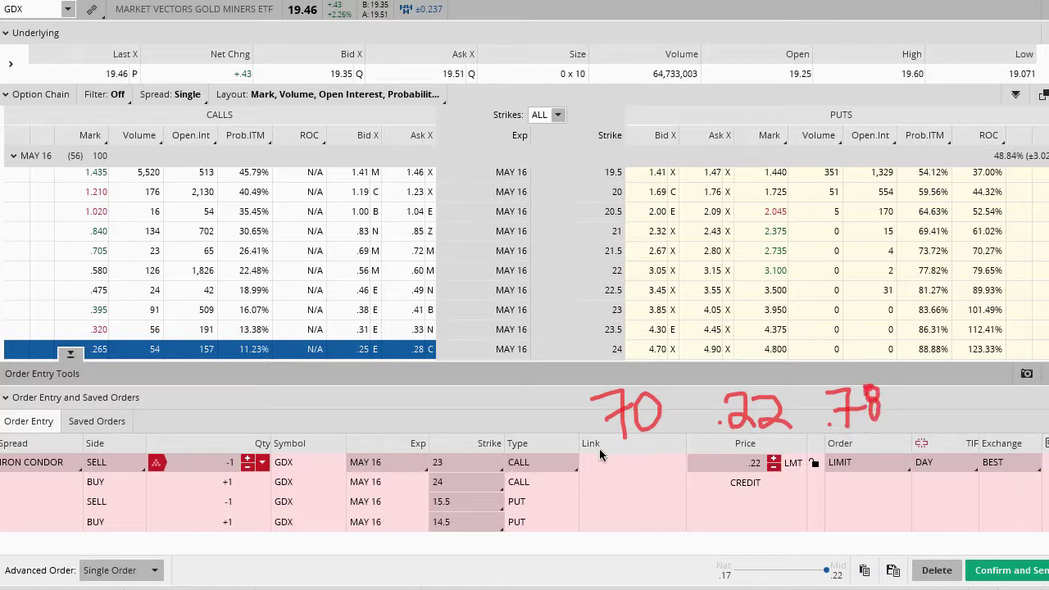
key(Escape)
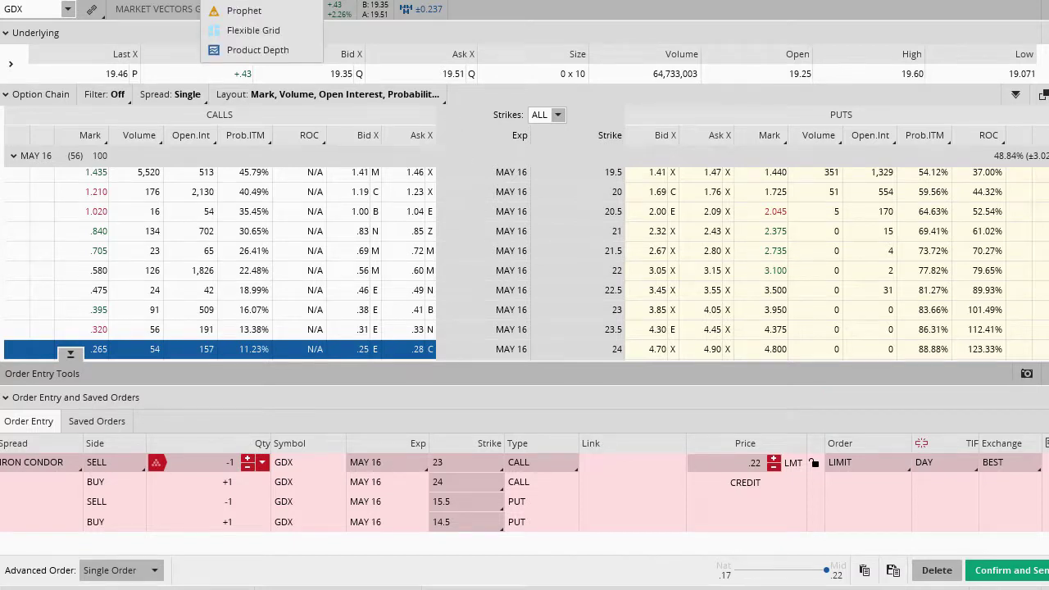
- Return to the GDX chart and sketch a horizontal line at about 15.5 extending beyond the last candle
click(238, 2)
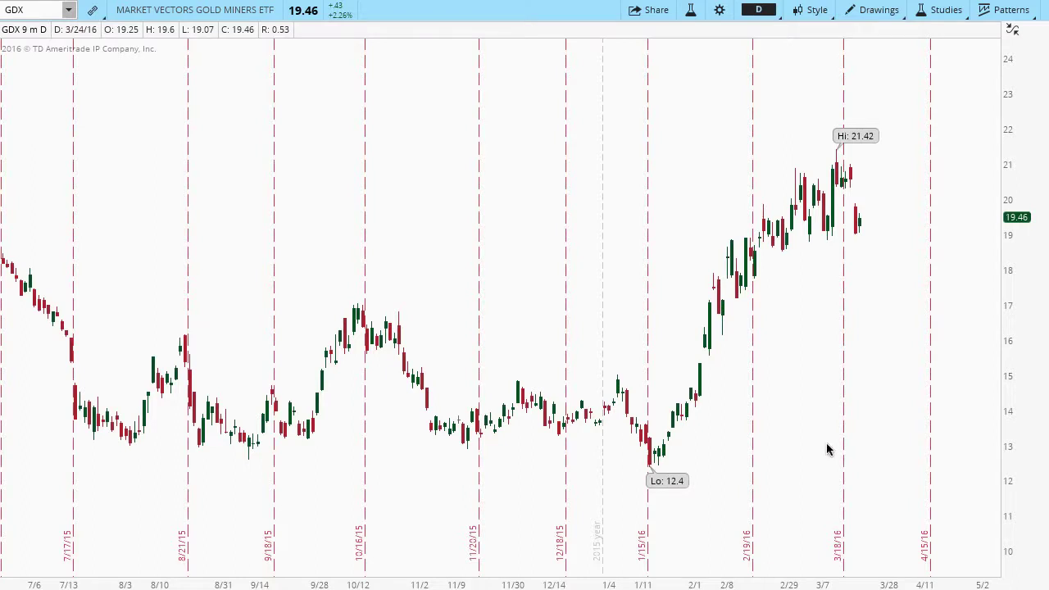
drag(854, 364, 999, 366)
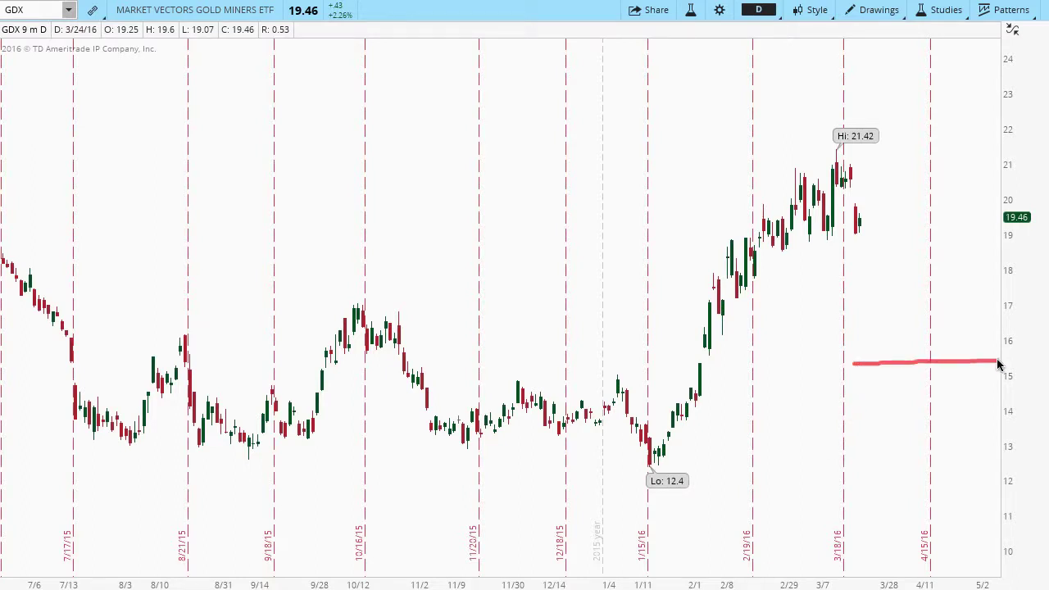